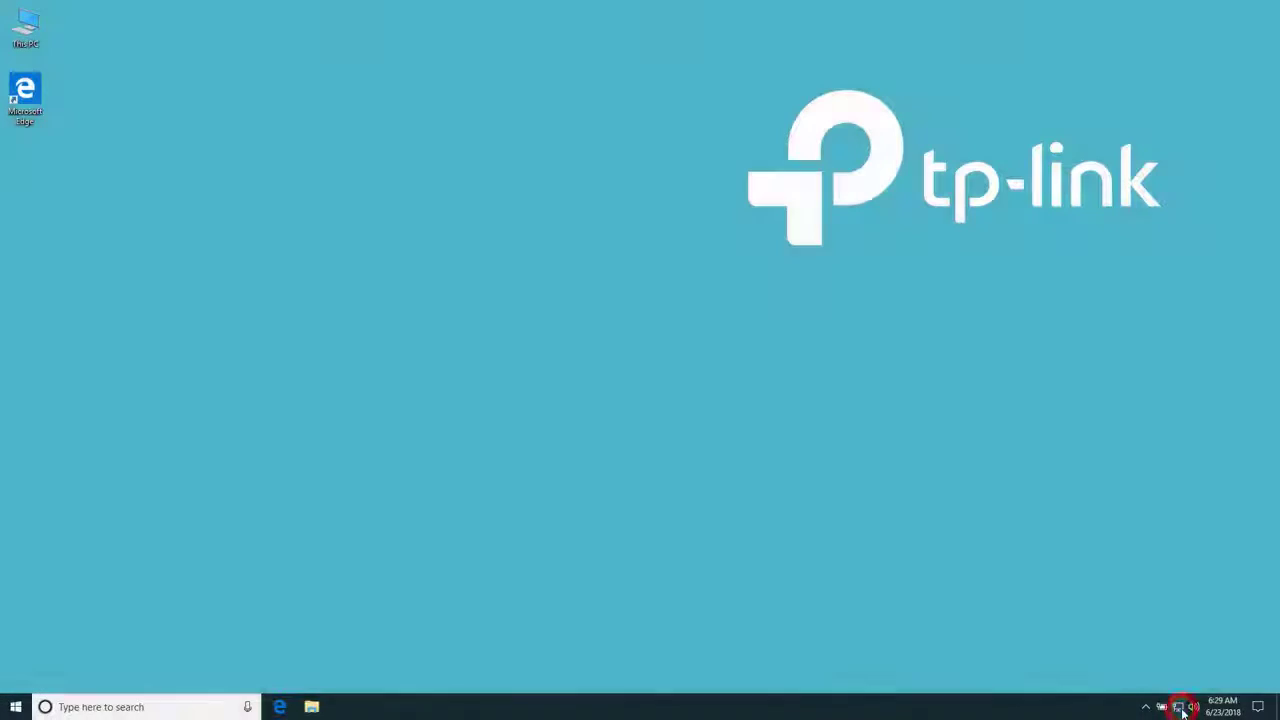
Confirm Ethernet IPv4 obtains IP and DNS automatically, then check details showing DHCP server 192.168.0.1
left_click(1178, 707)
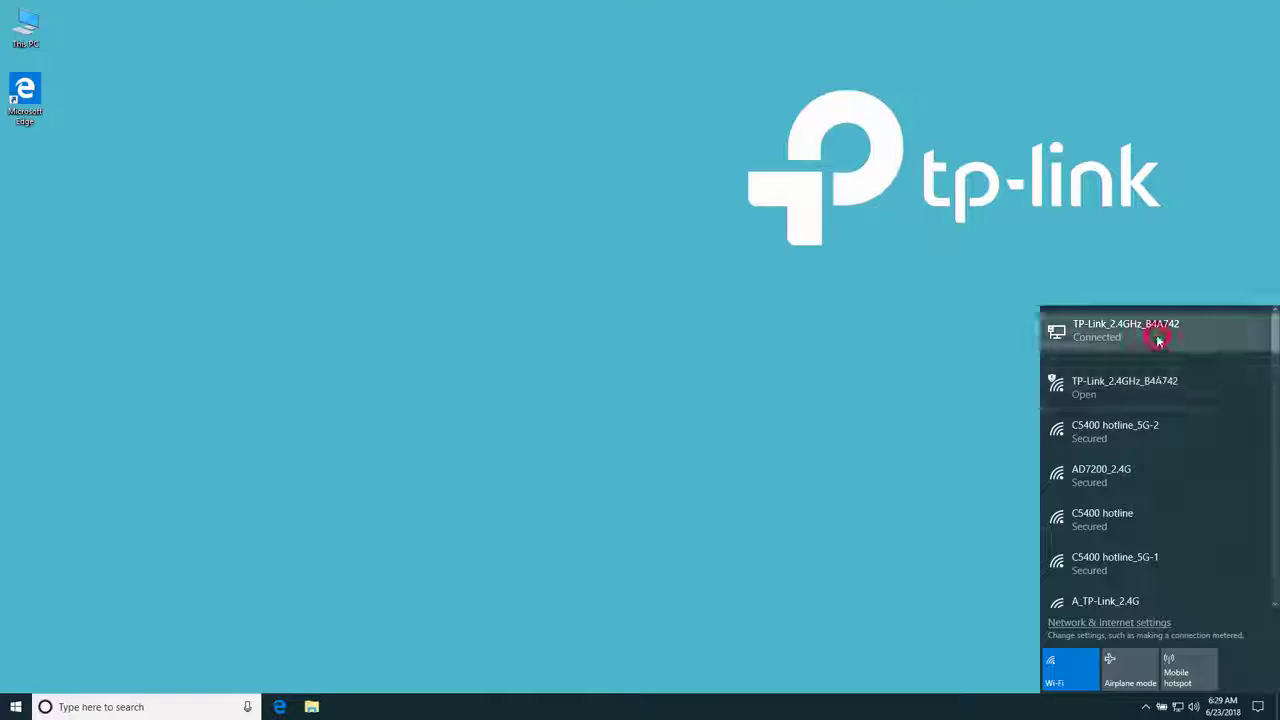
left_click(1156, 334)
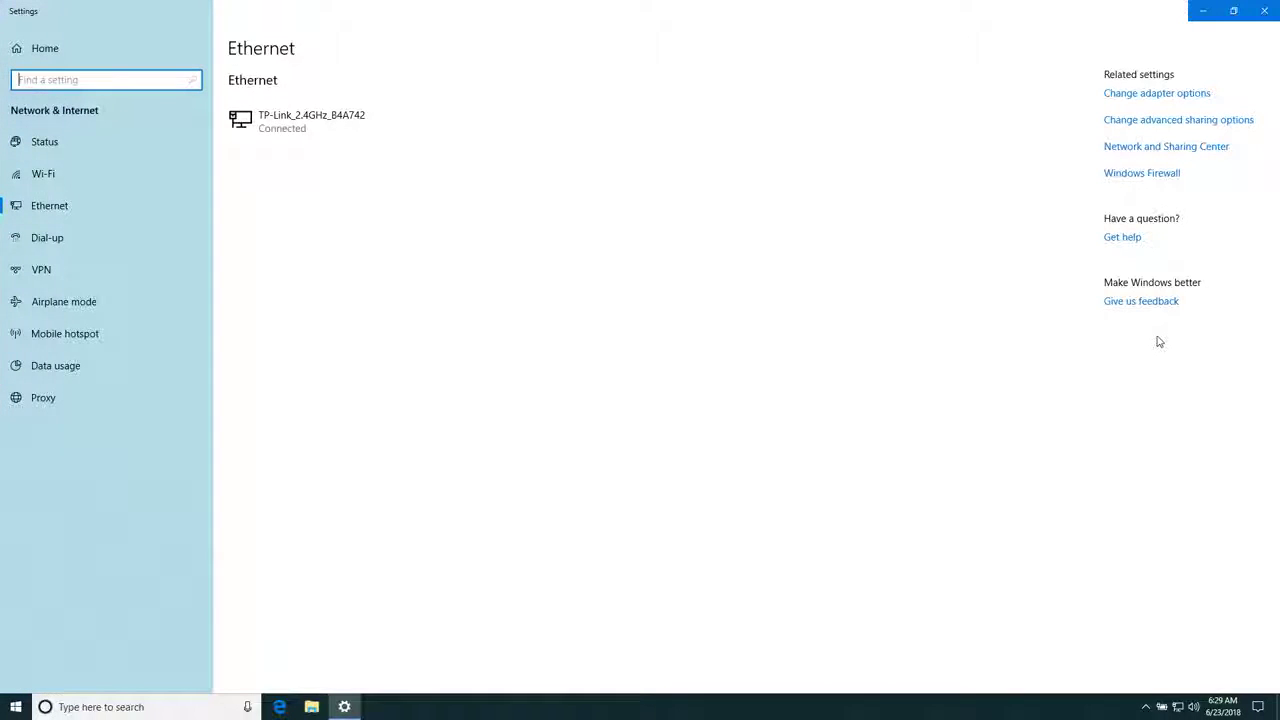
left_click(1160, 94)
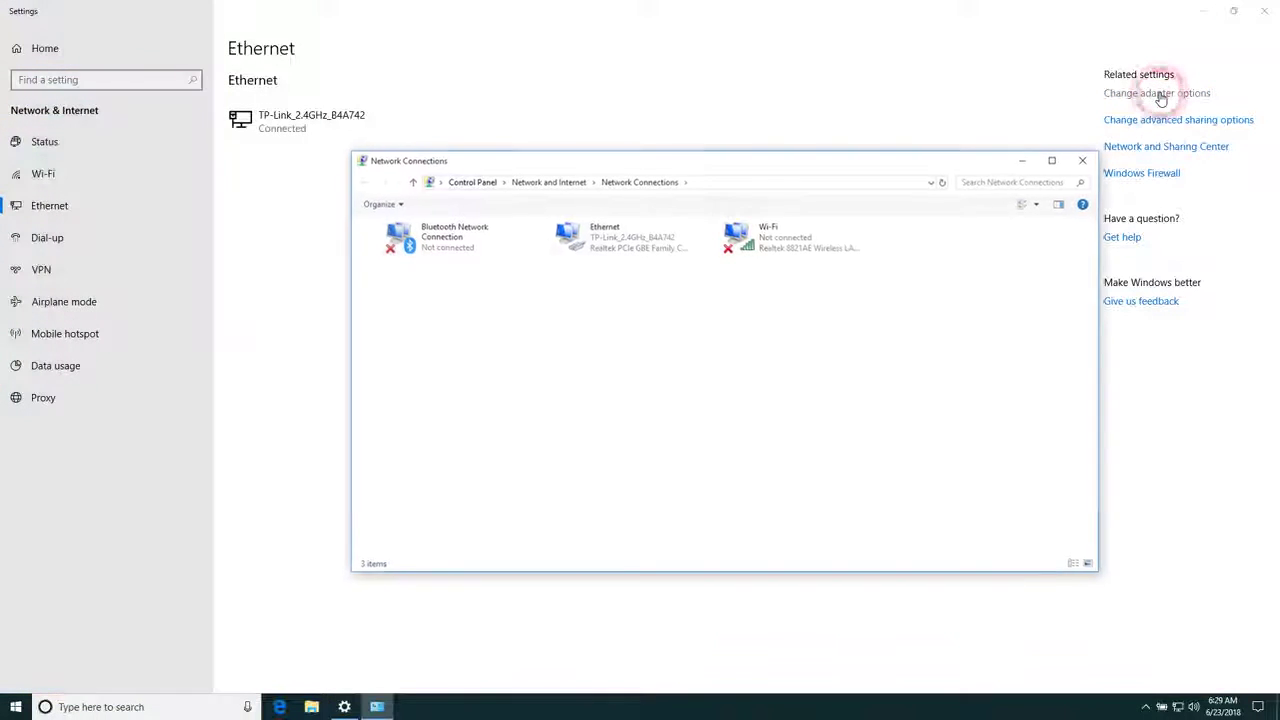
double_click(627, 242)
left_click(559, 463)
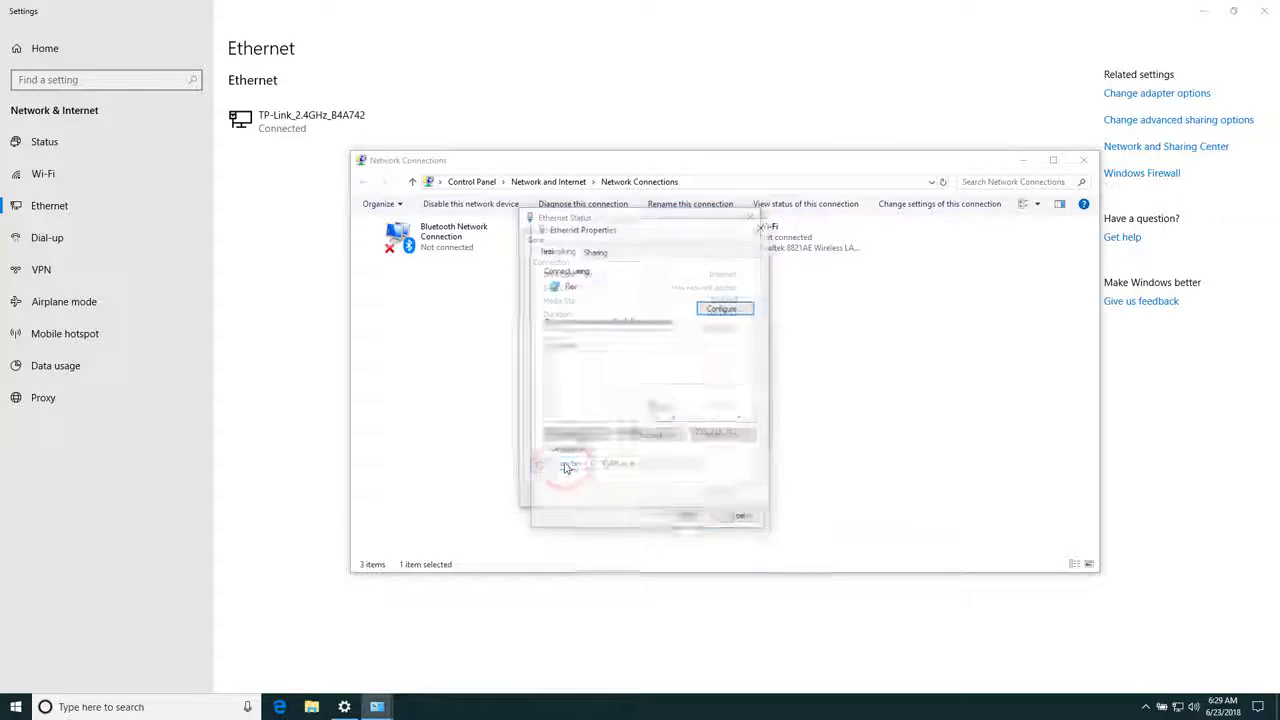
double_click(600, 370)
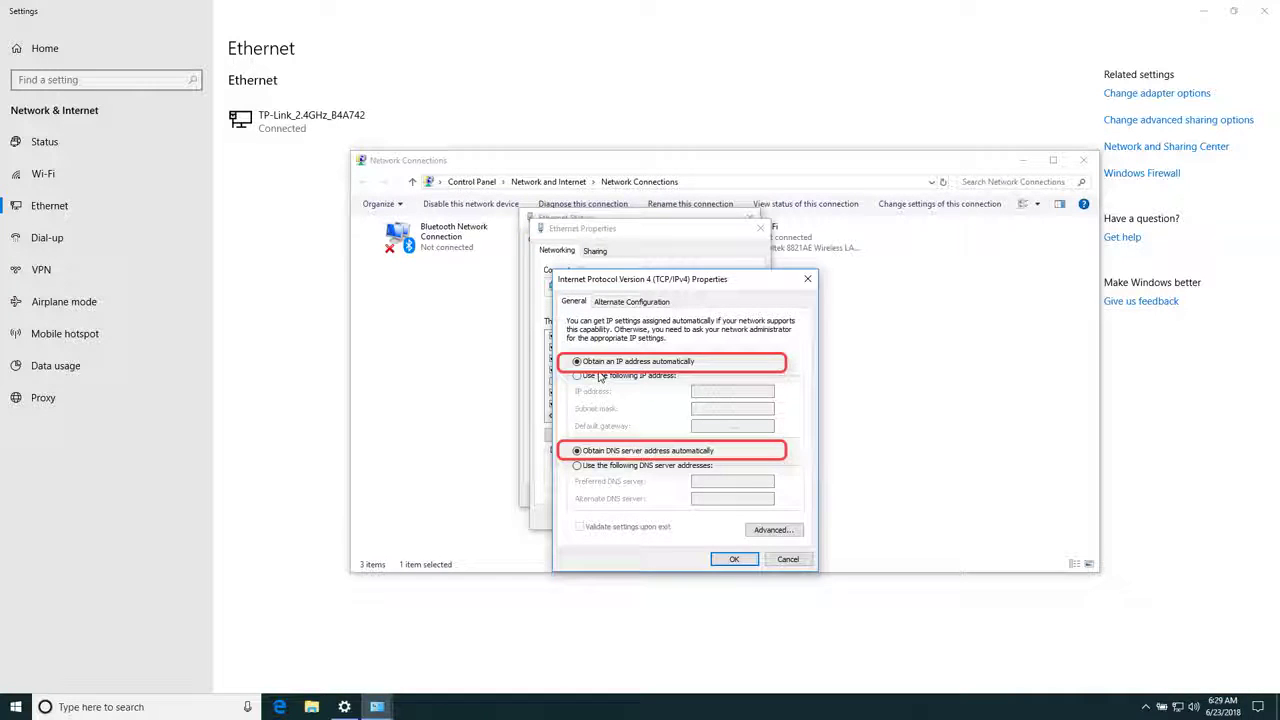
left_click(730, 559)
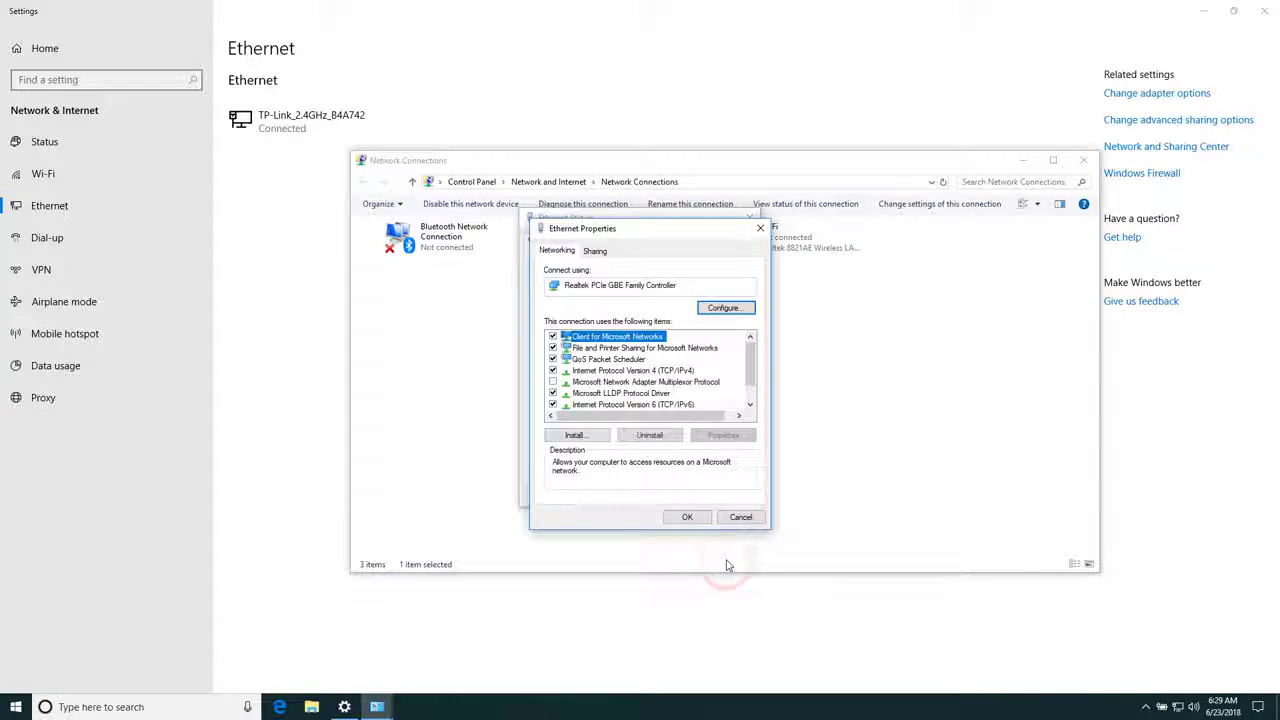
left_click(687, 517)
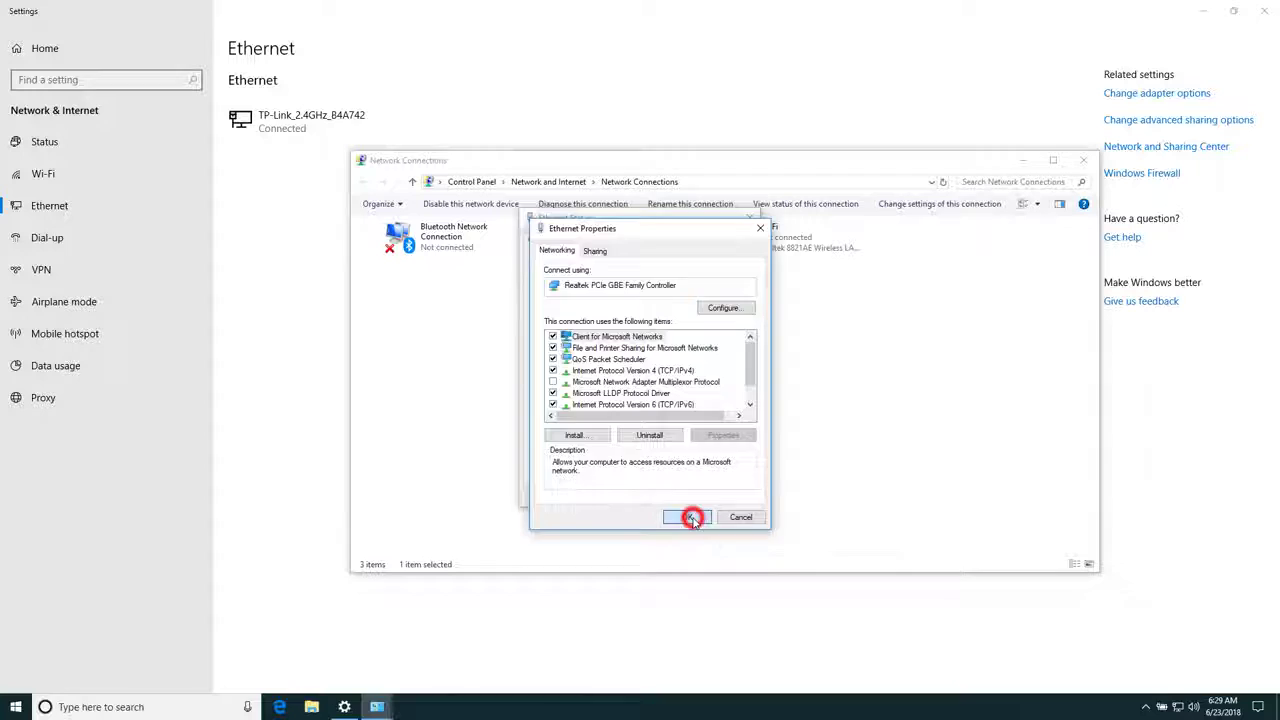
left_click(567, 345)
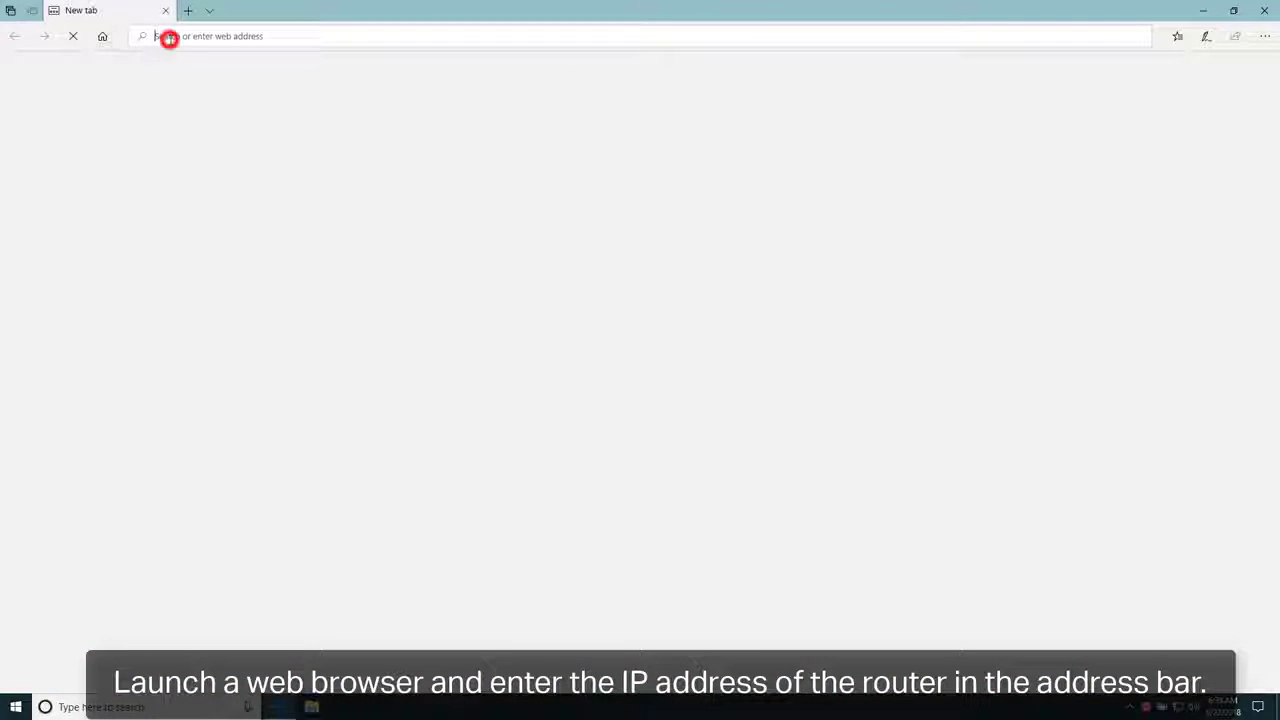
Open 192.168.0.1 in Edge and sign in to the Archer C9 with the router password
left_click(169, 38)
type("192.168.0.1")
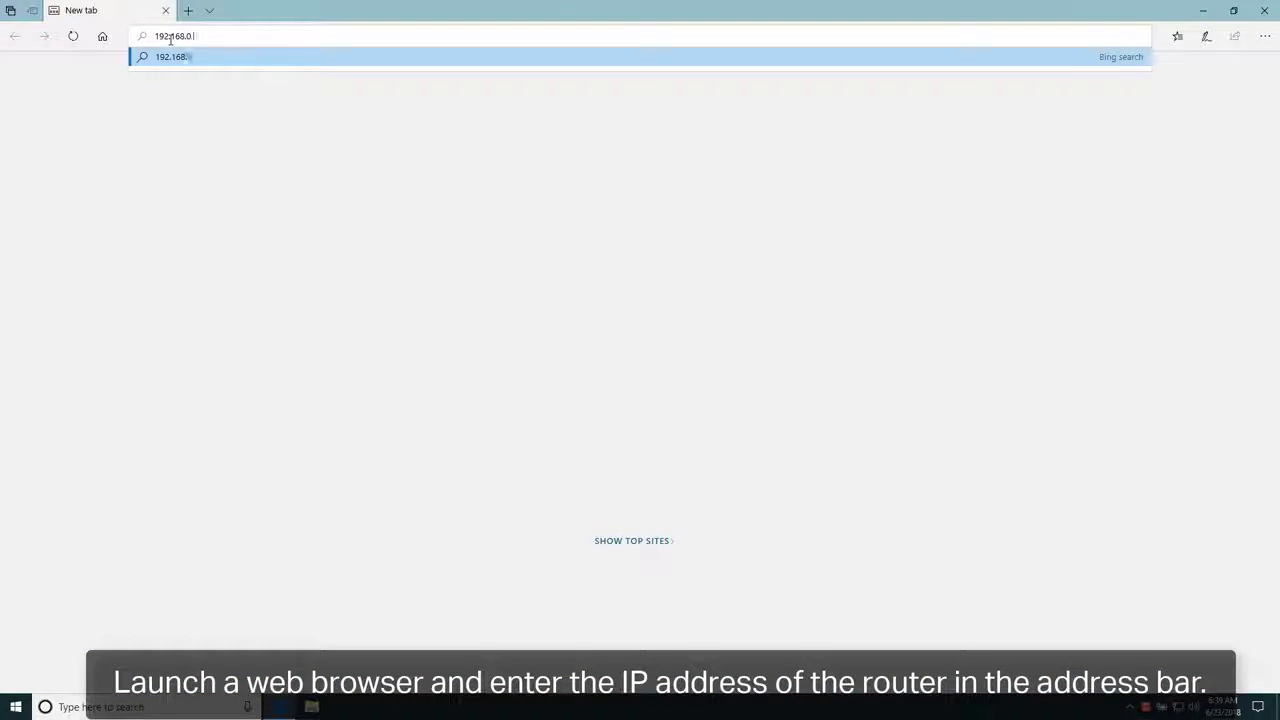
key("Return")
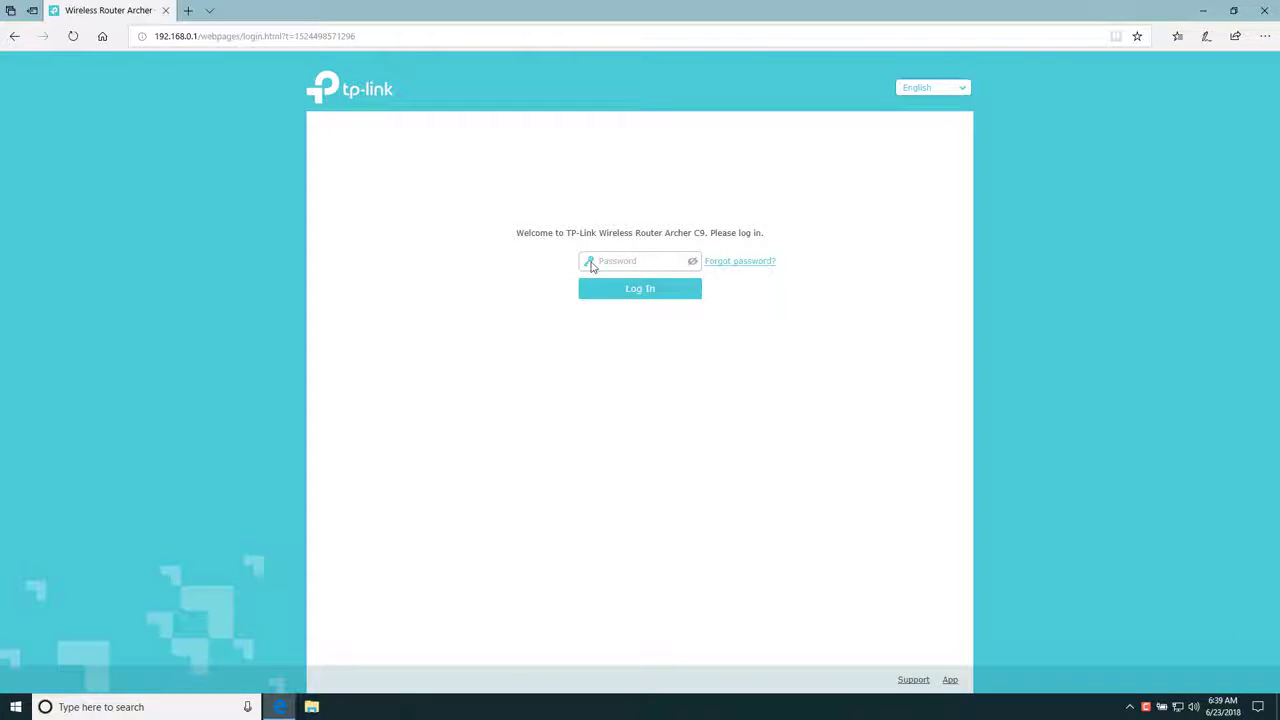
left_click(618, 263)
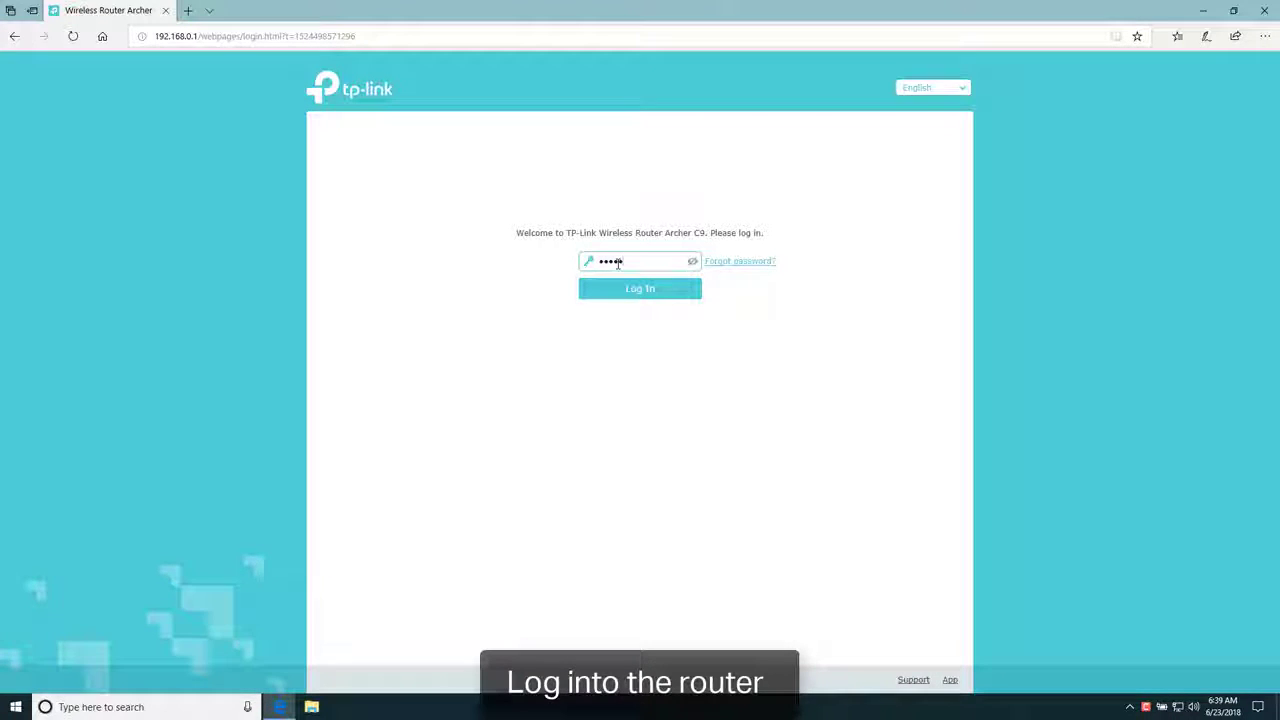
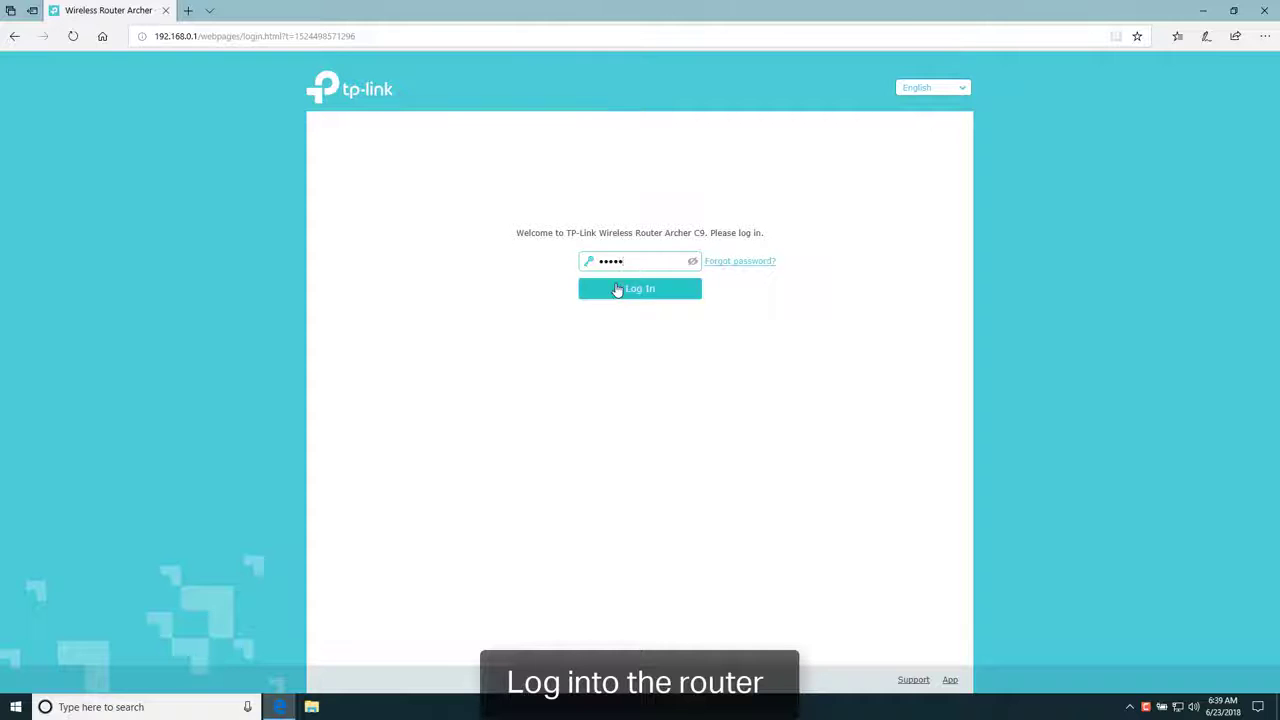
left_click(617, 289)
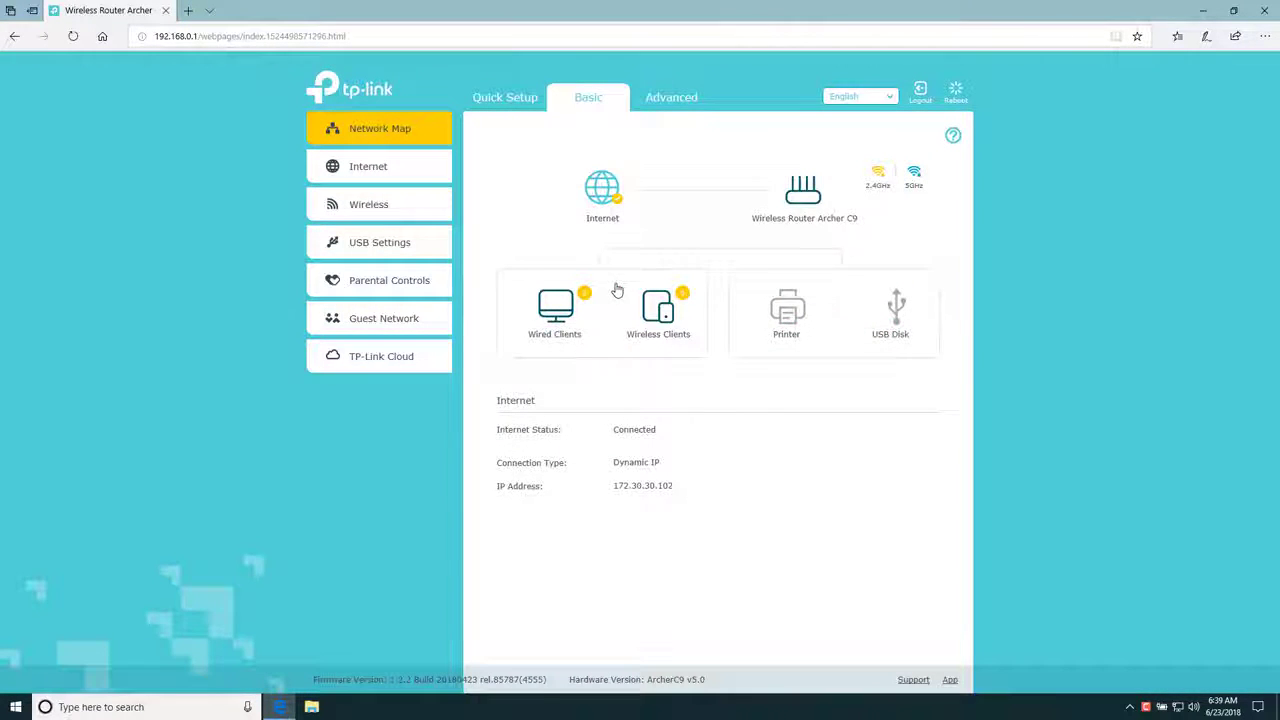
Go to Advanced > Network > DHCP Server and find the EAP225 listed at 192.168.0.118
left_click(680, 95)
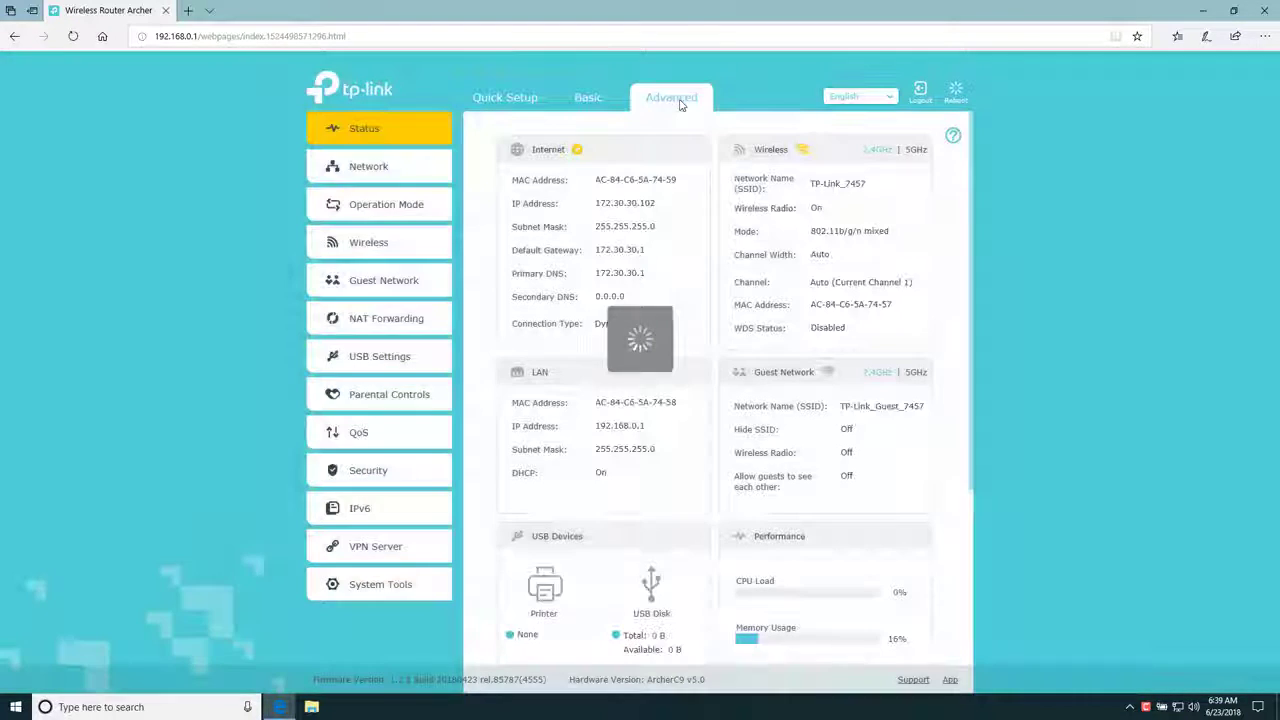
left_click(385, 163)
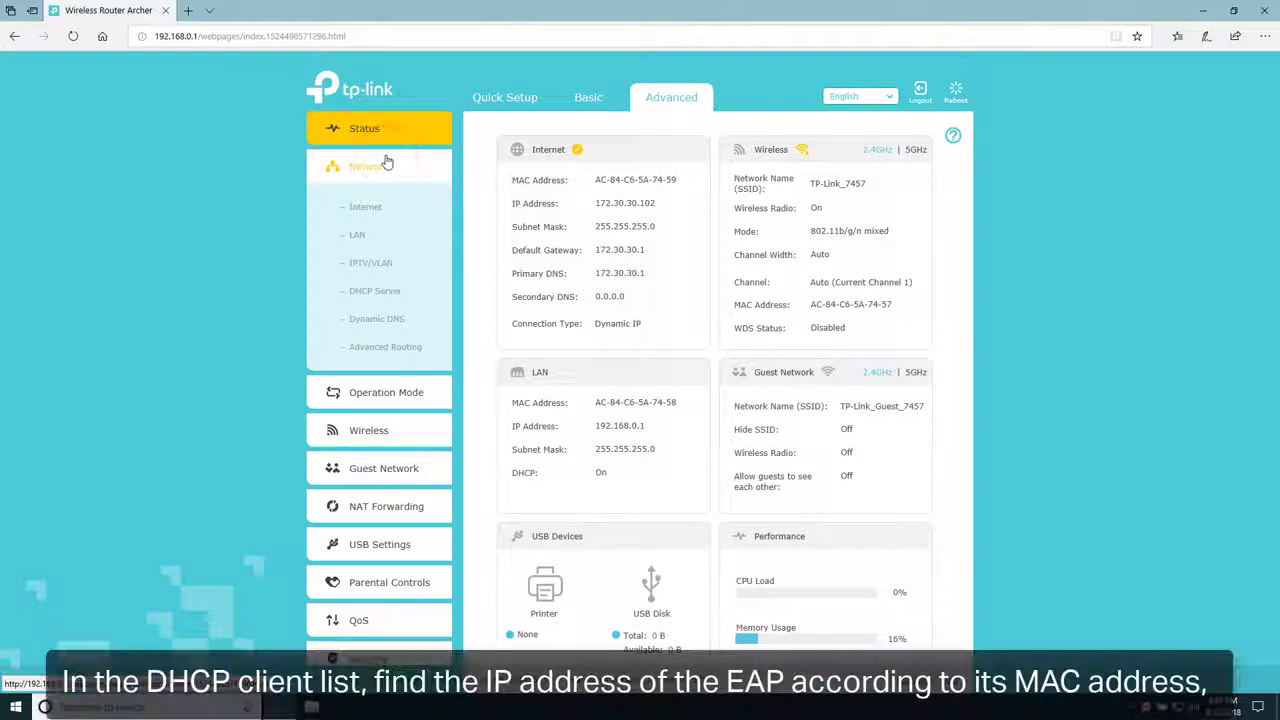
left_click(358, 291)
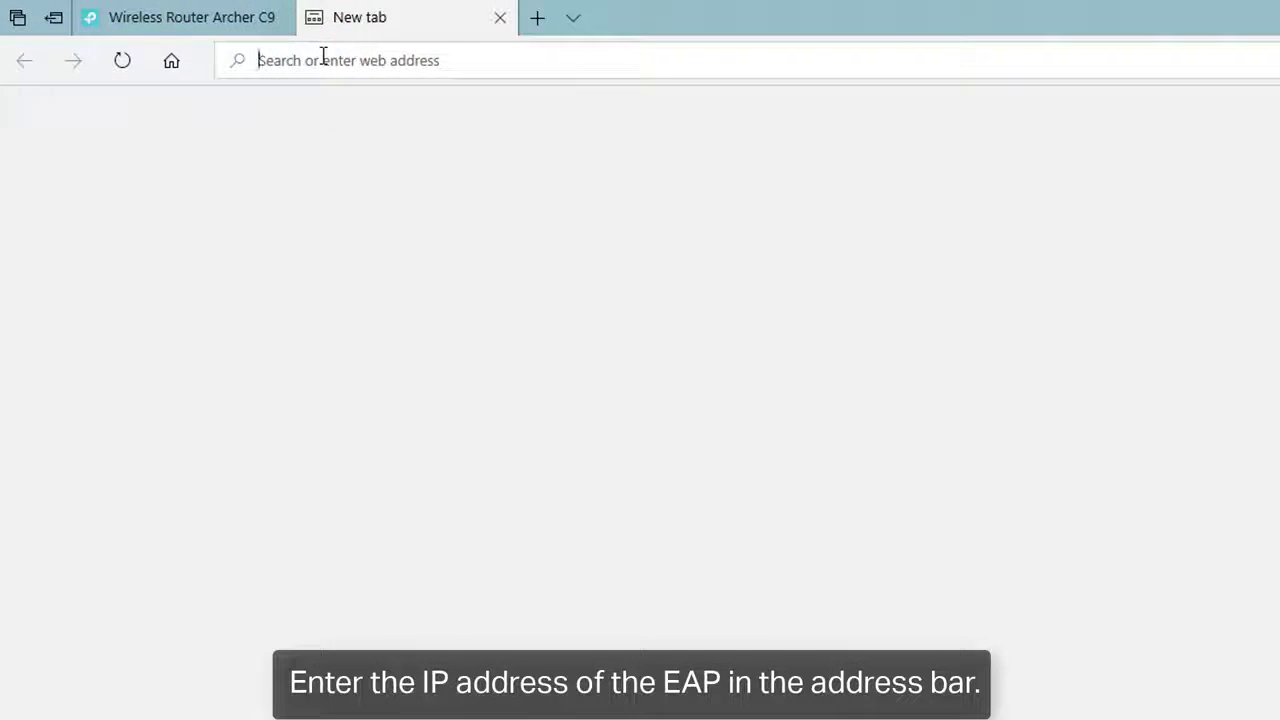
Browse to 192.168.0.118 and sign in to the EAP225 with the default username and password
type("192.168.0.118")
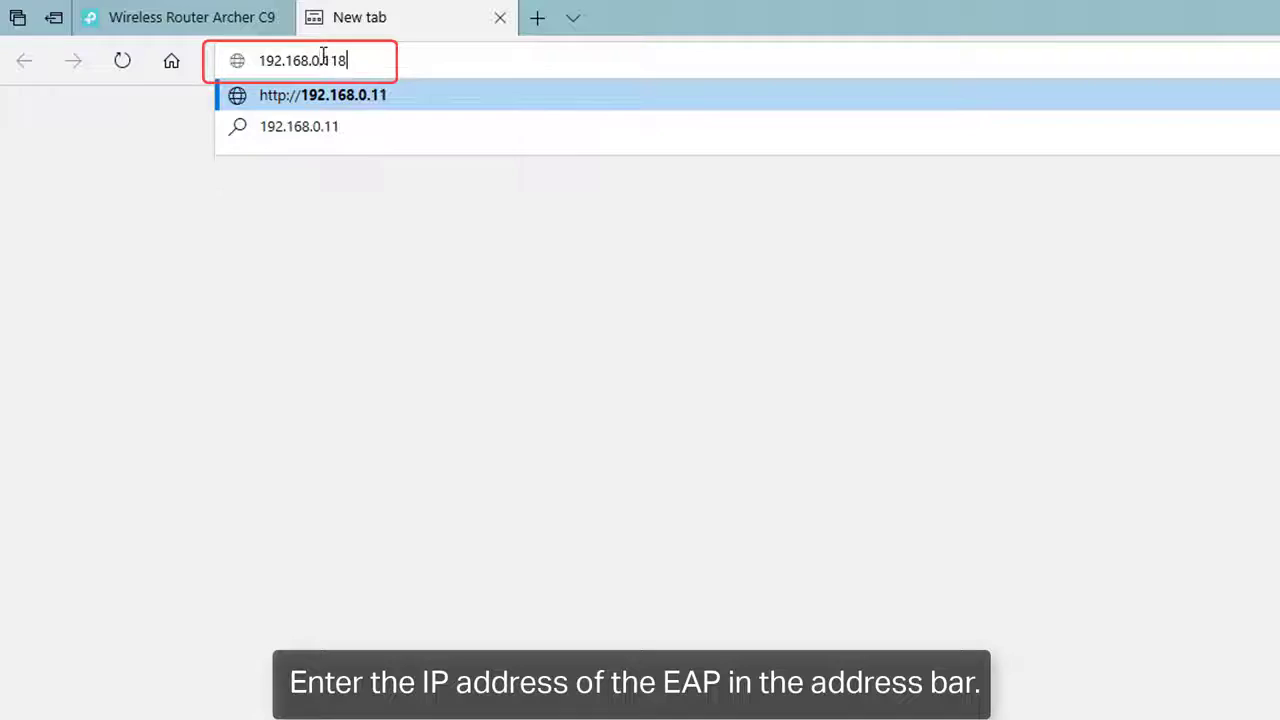
key("Return")
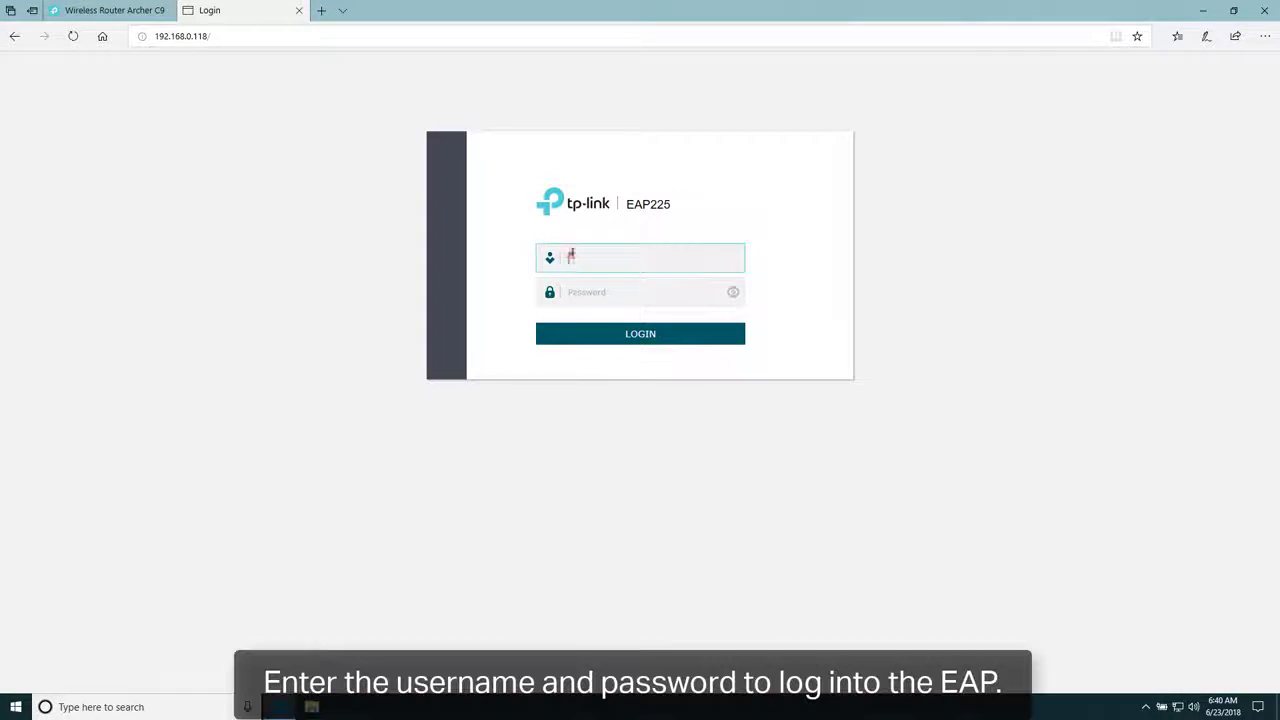
left_click(573, 257)
left_click(570, 289)
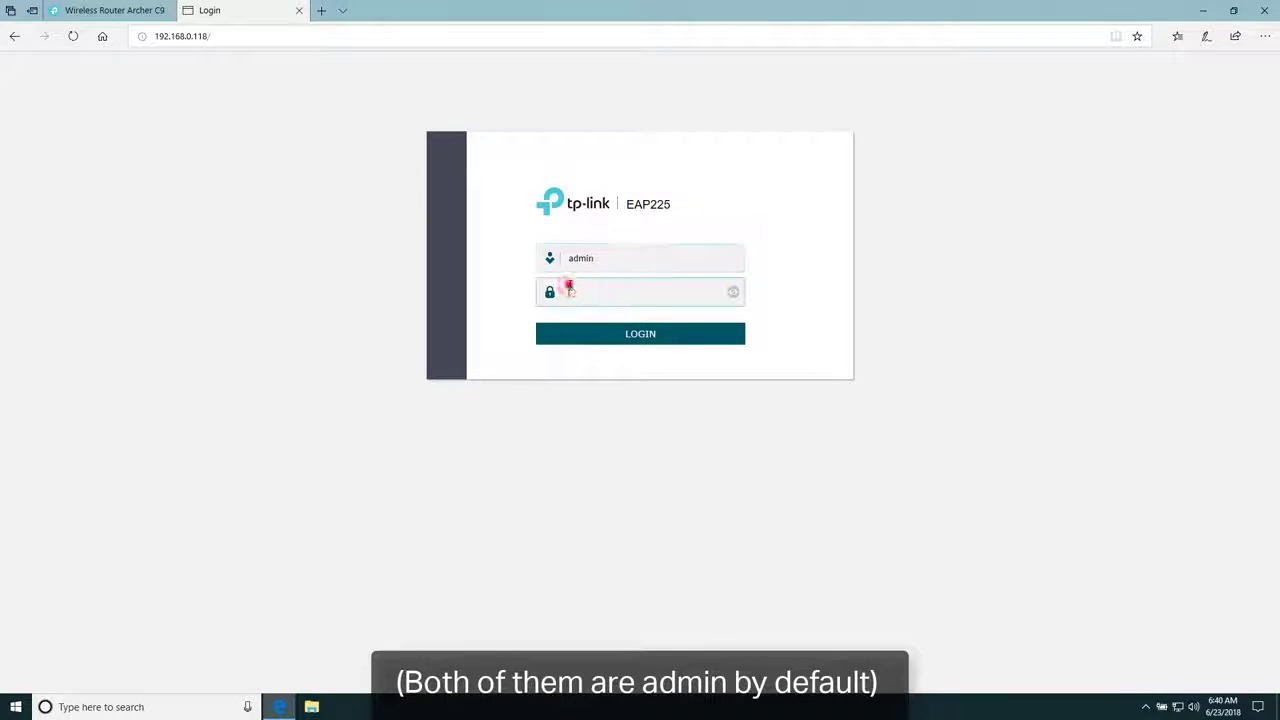
left_click(583, 333)
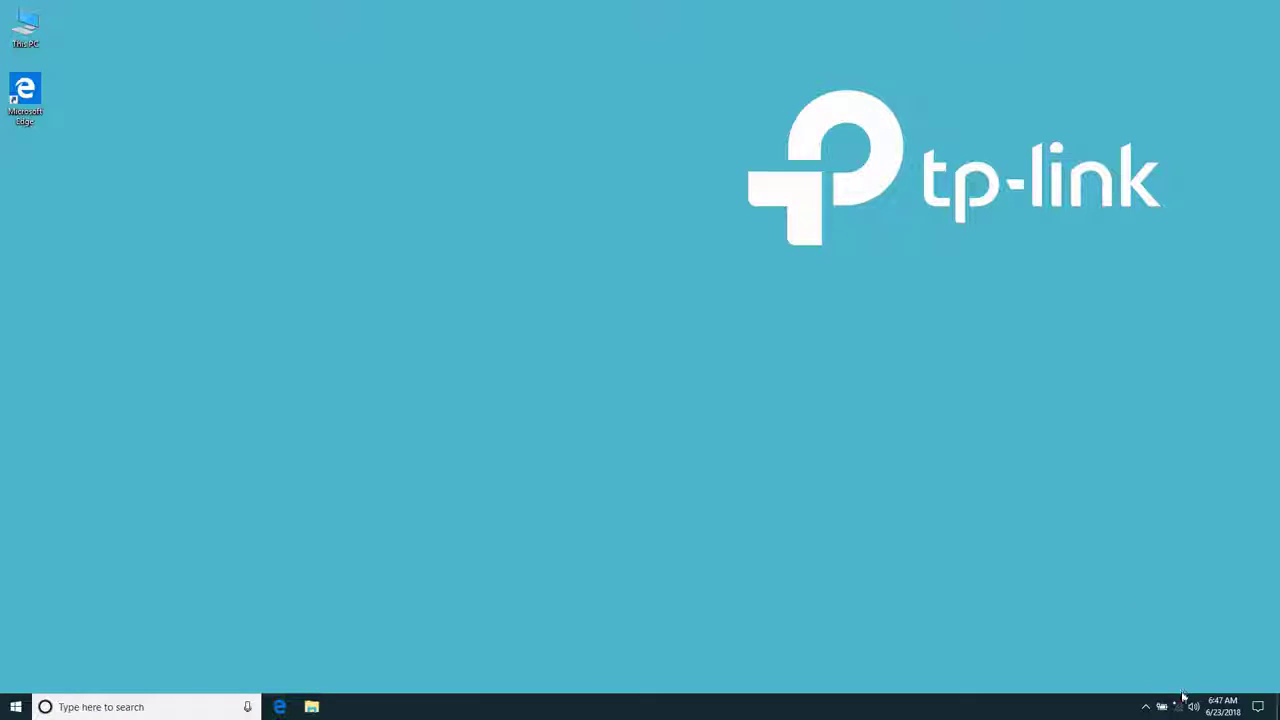
Join the open TP-Link_2.4GHz_B4A742 Wi-Fi network and verify its IP assignment is Automatic (DHCP)
left_click(1183, 705)
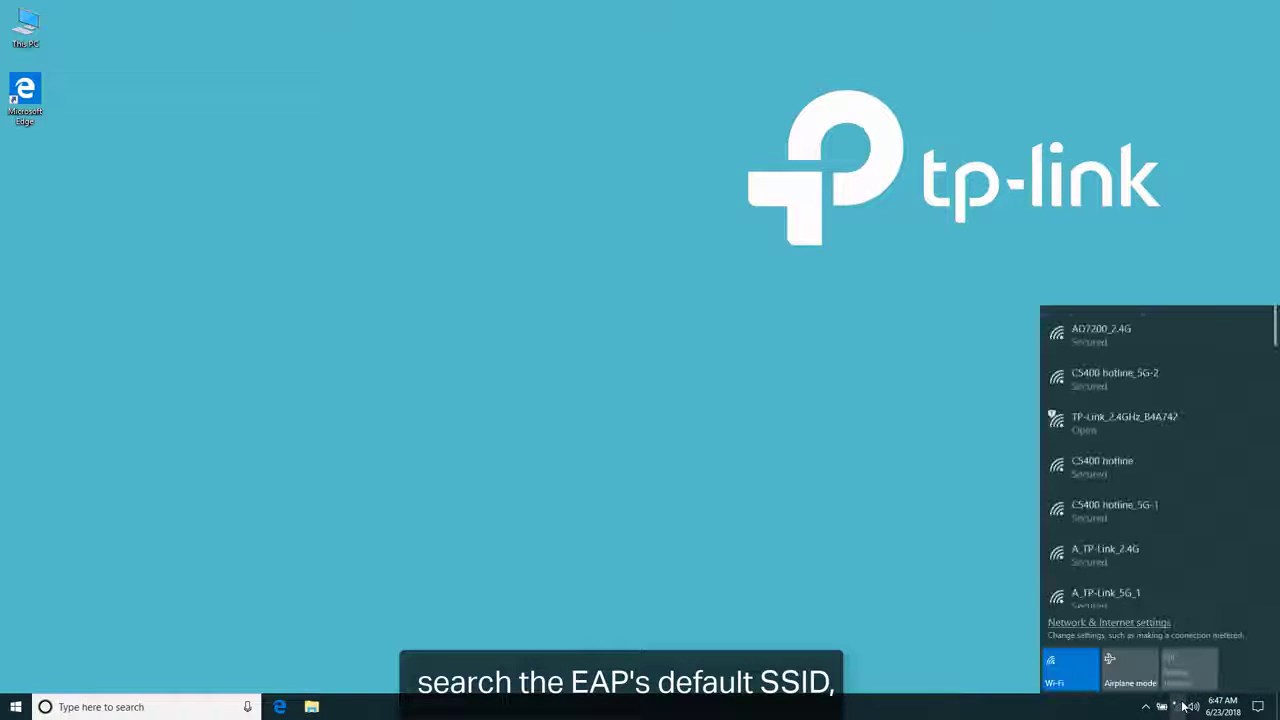
left_click(1105, 422)
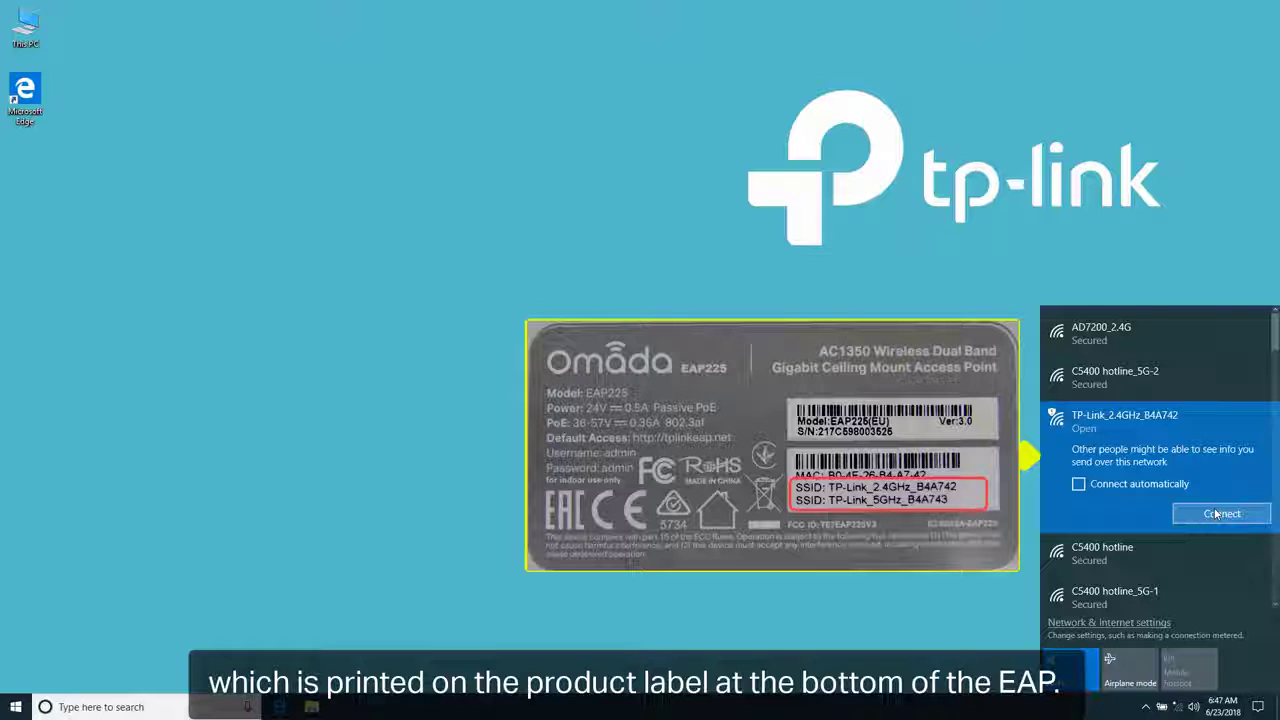
left_click(1216, 514)
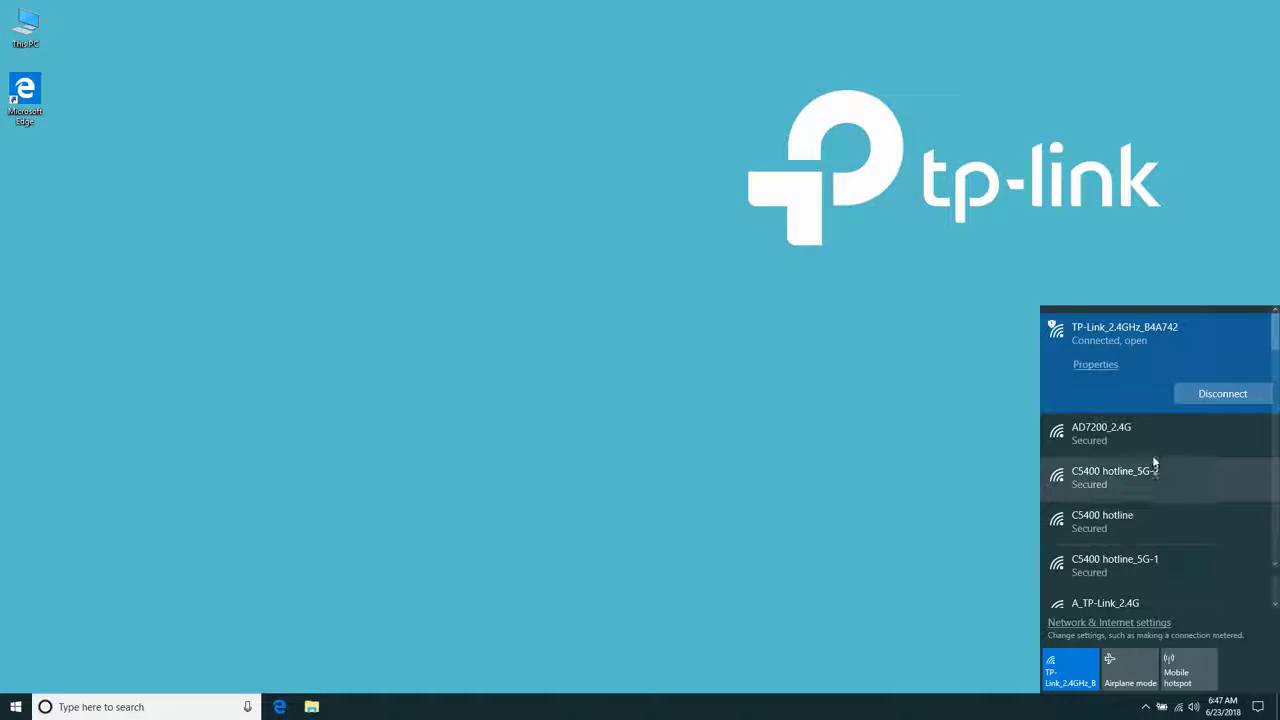
left_click(1097, 366)
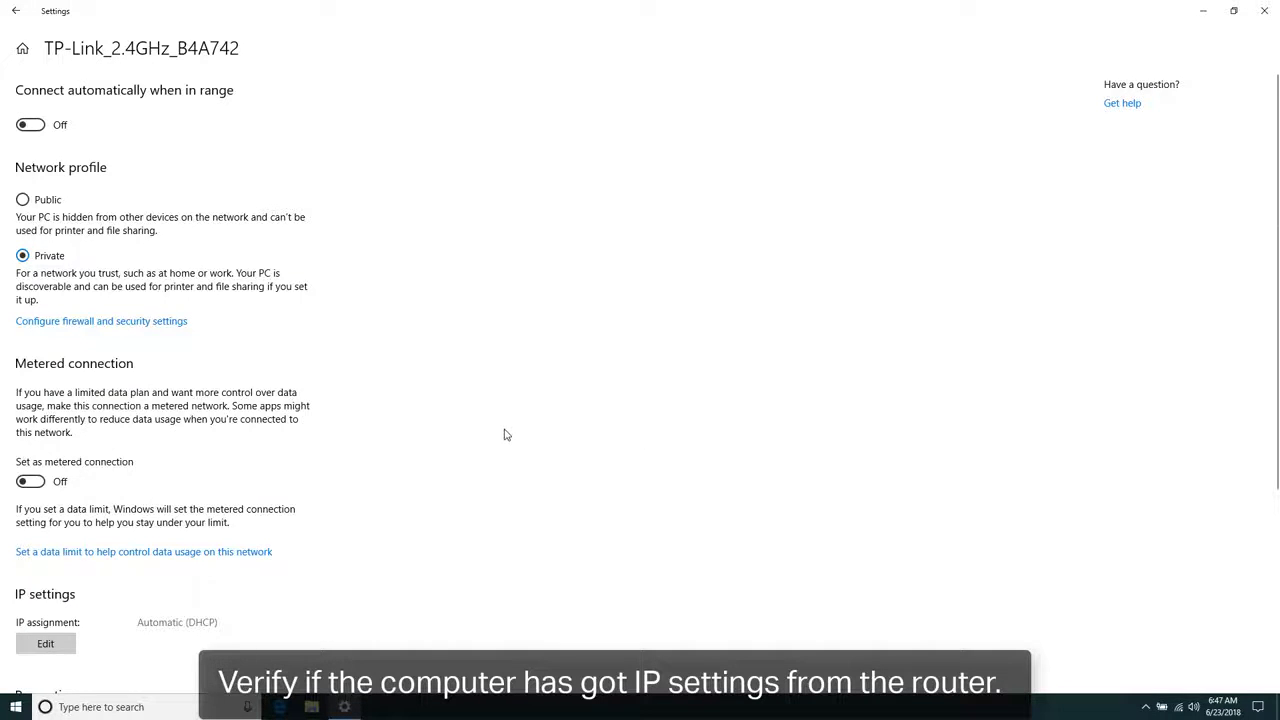
scroll(505, 434, "down", 3)
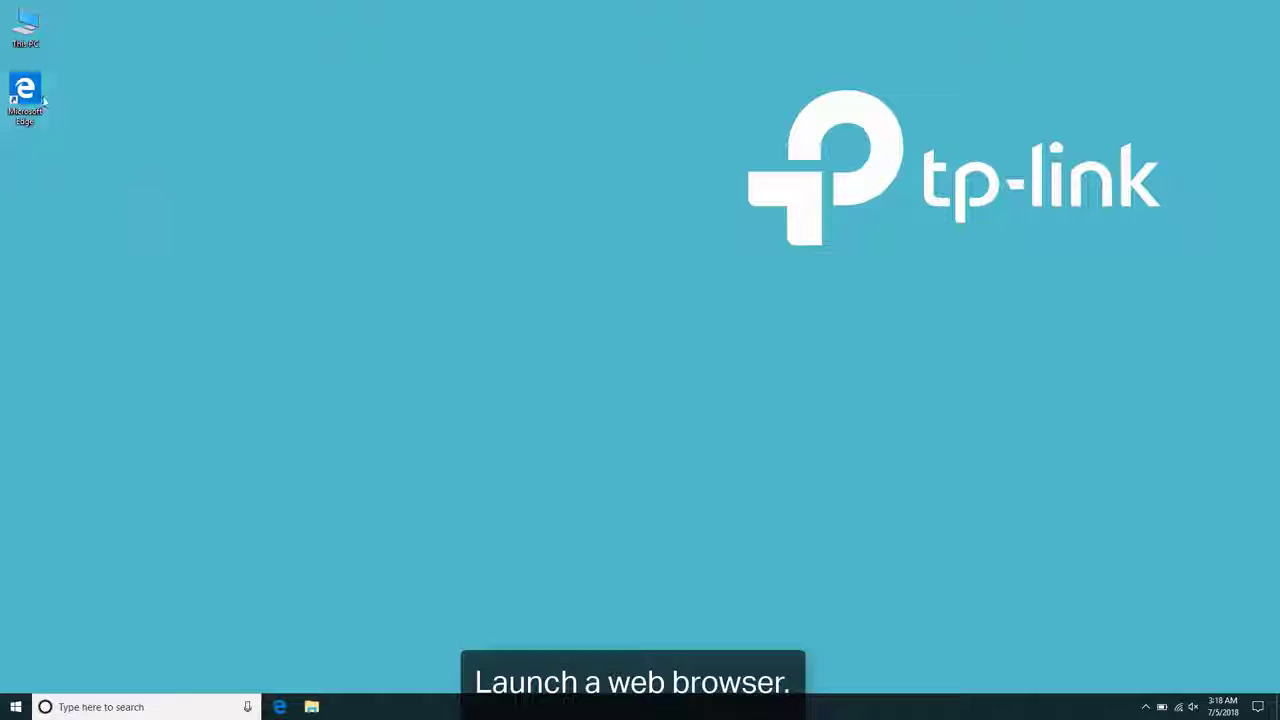
left_click(40, 95)
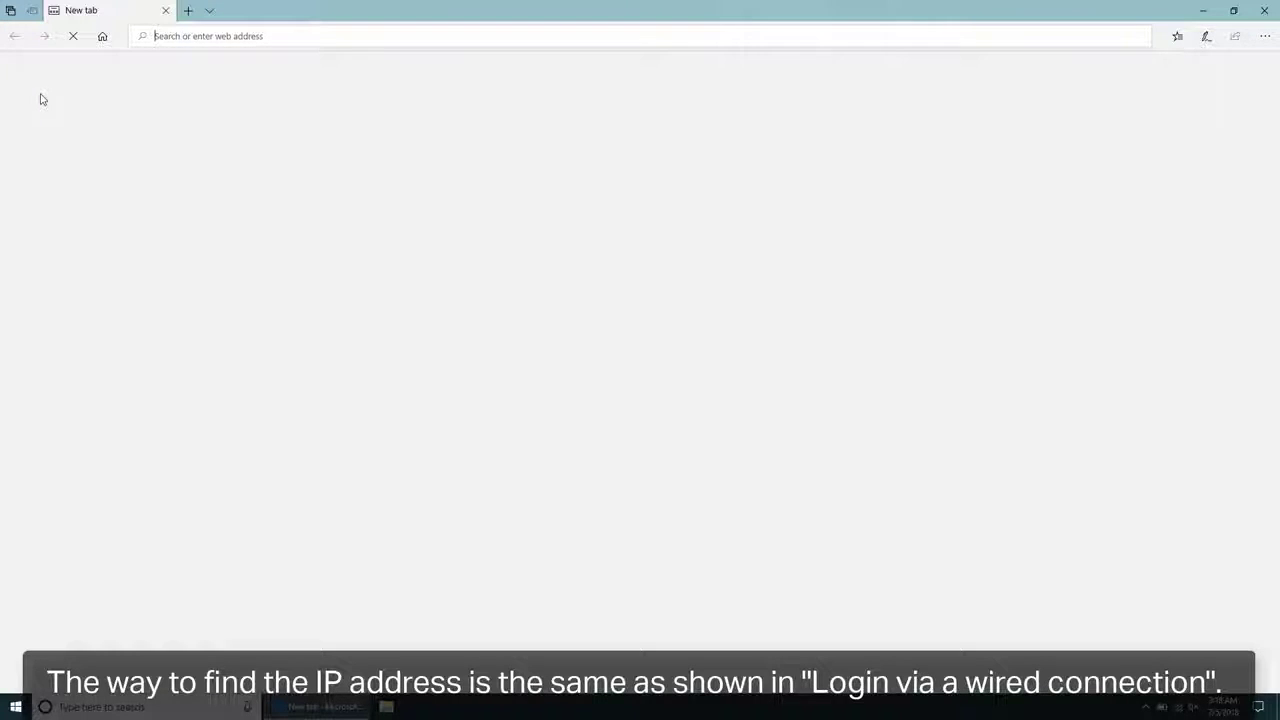
left_click(167, 35)
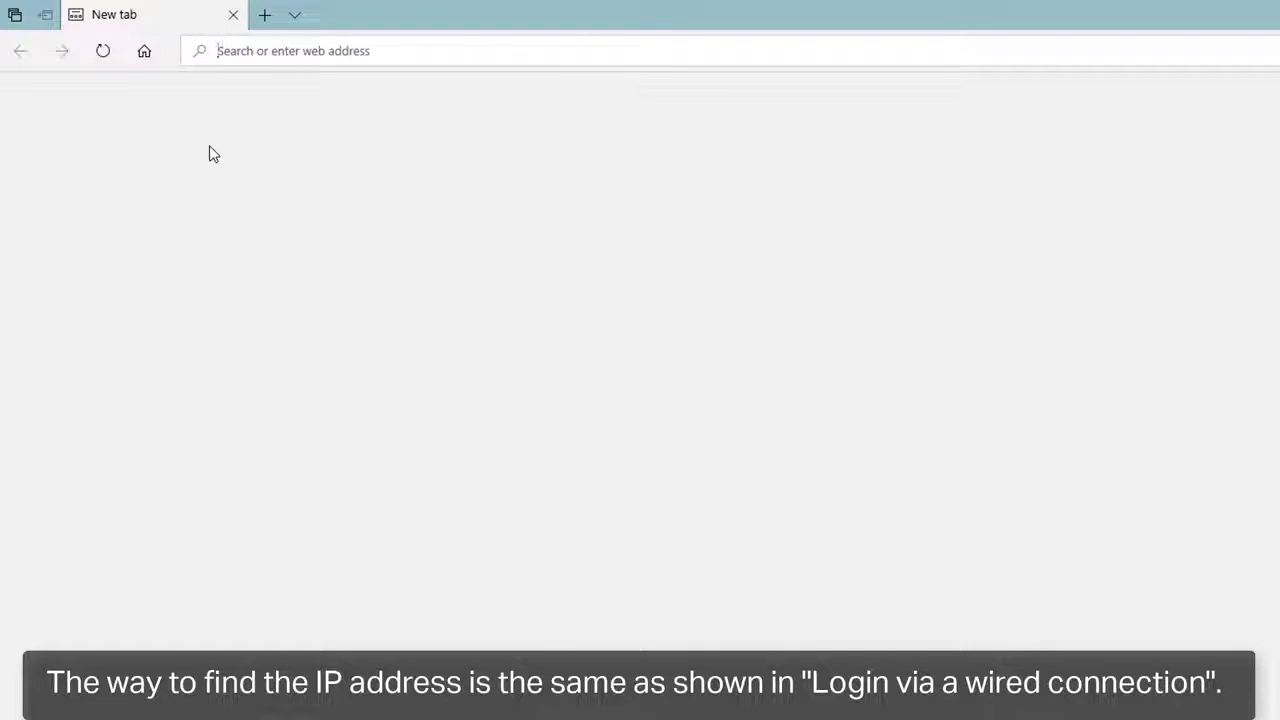
type("http://t")
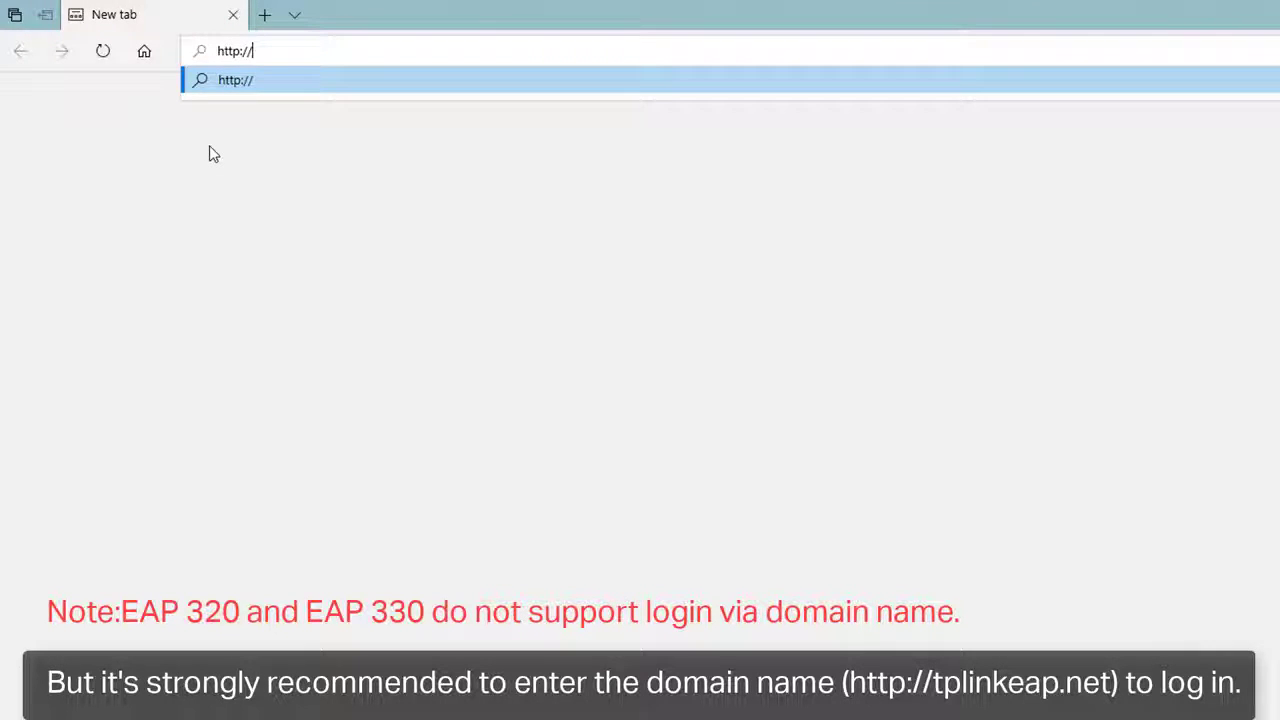
type("plinkeap.net/")
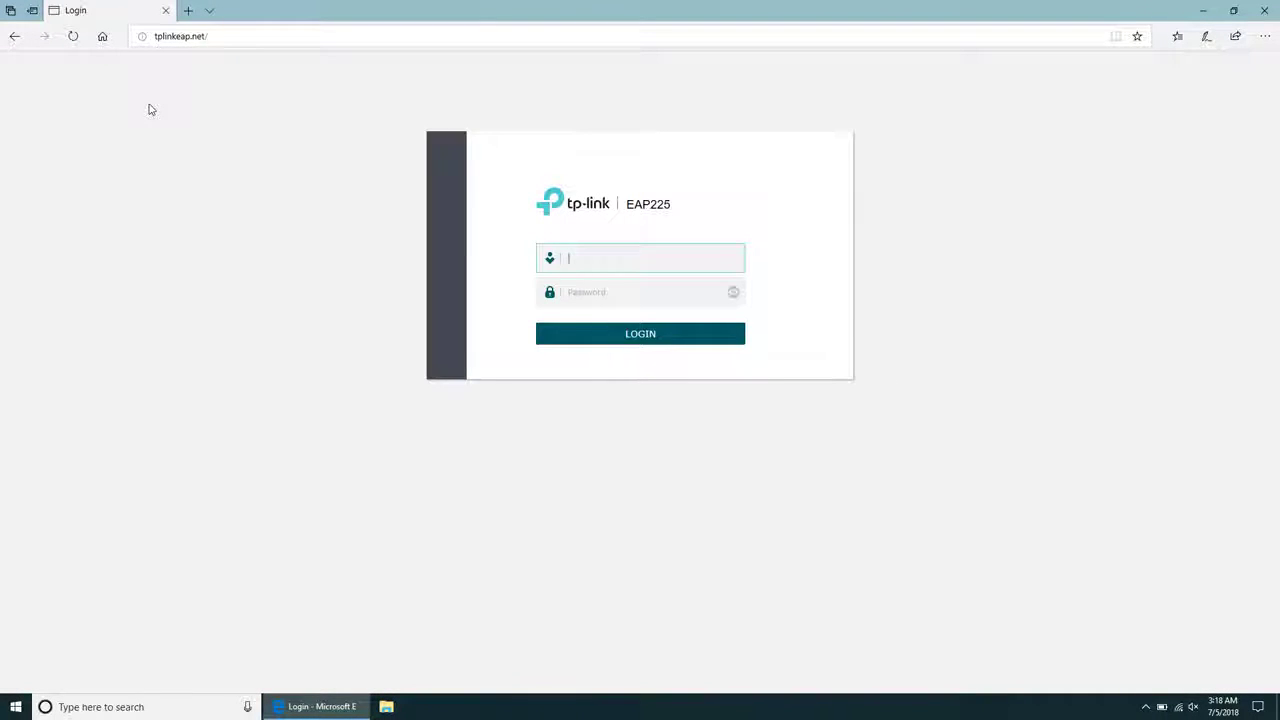
left_click(565, 252)
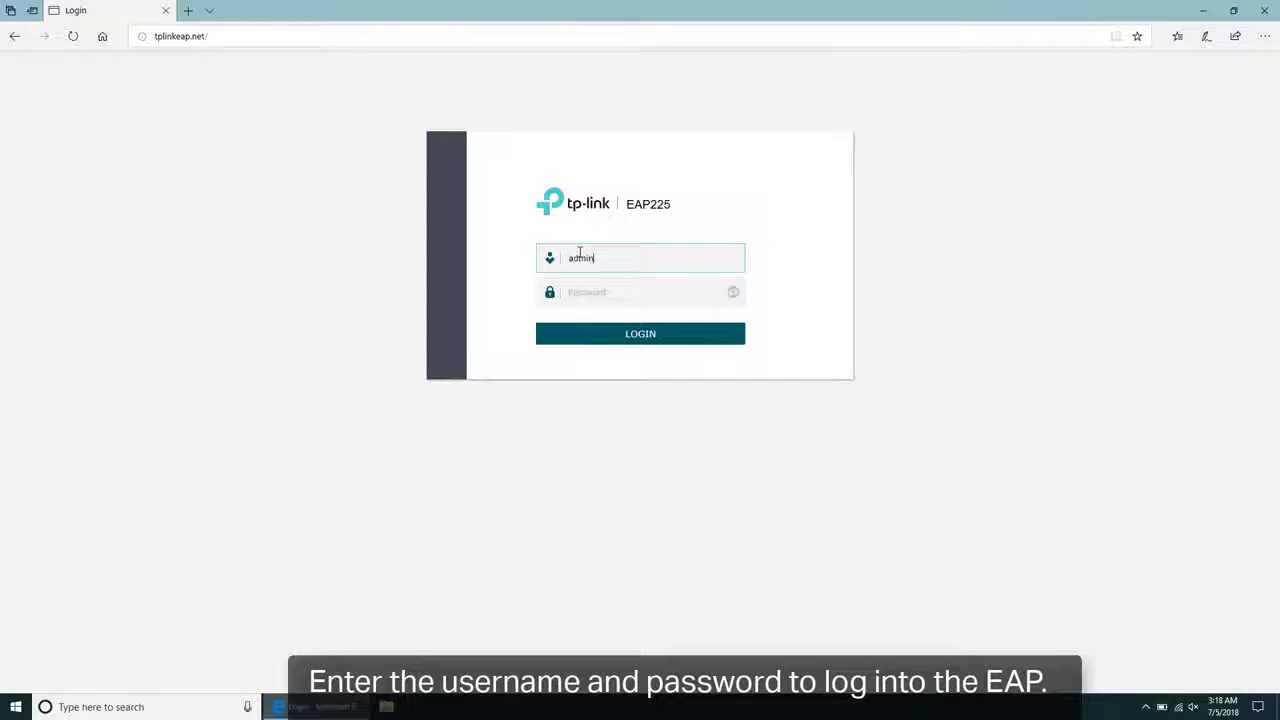
left_click(584, 291)
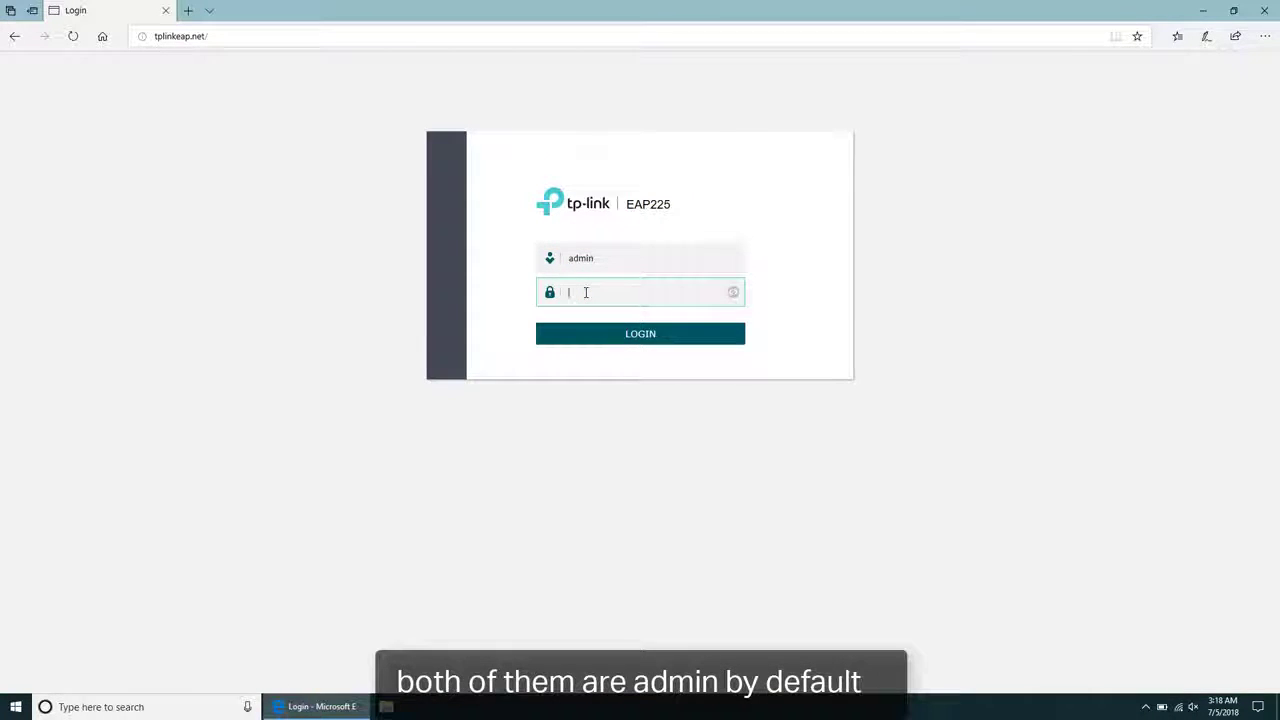
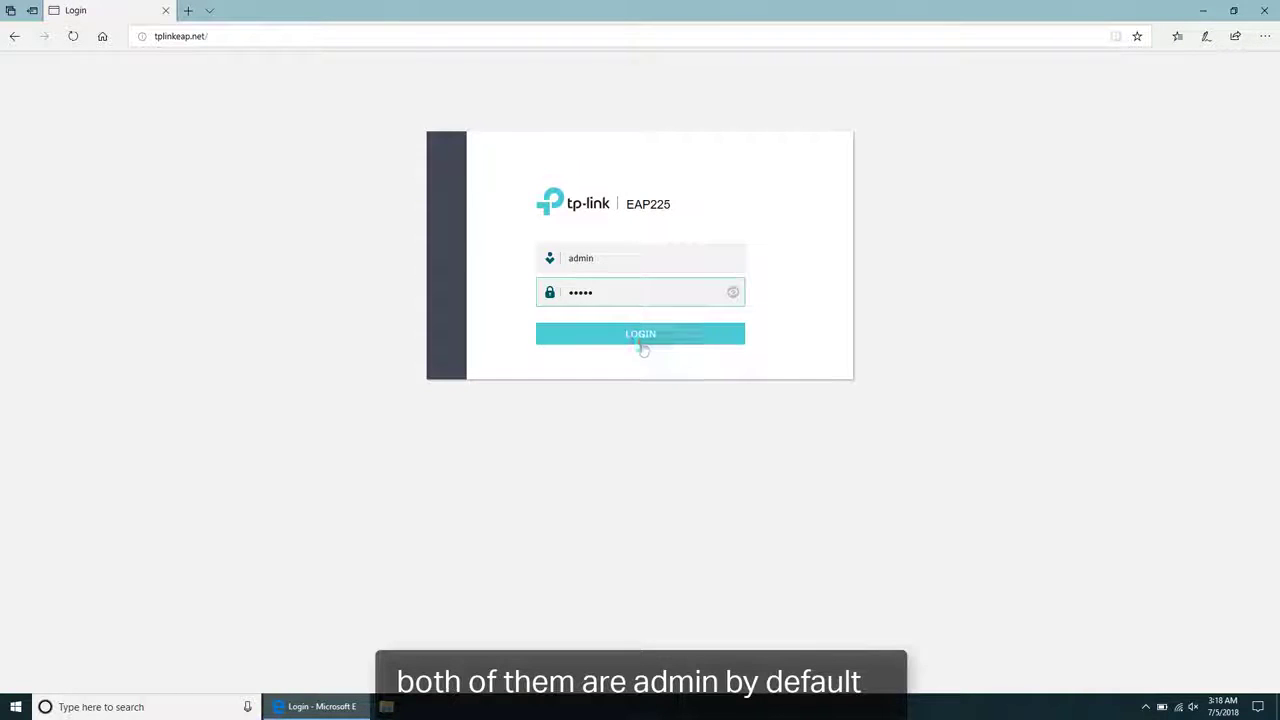
left_click(643, 344)
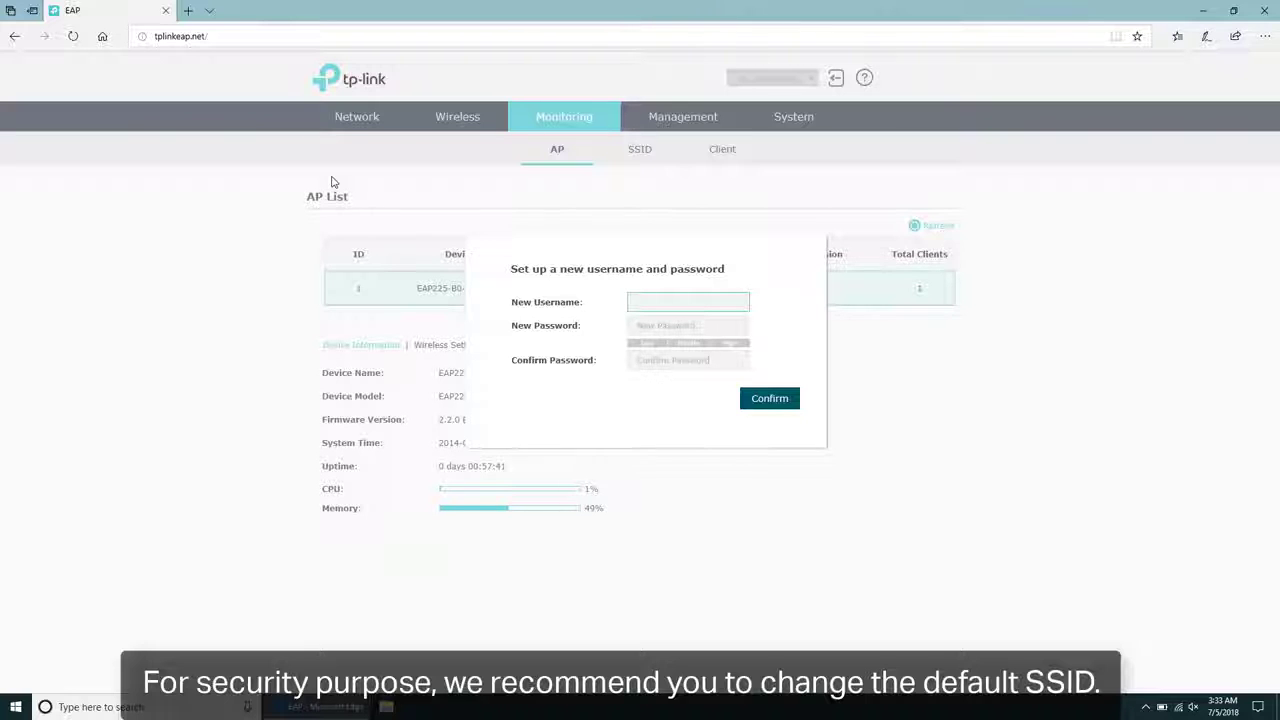
Enter a new admin username, a strong new password and its confirmation, then confirm them
left_click(638, 303)
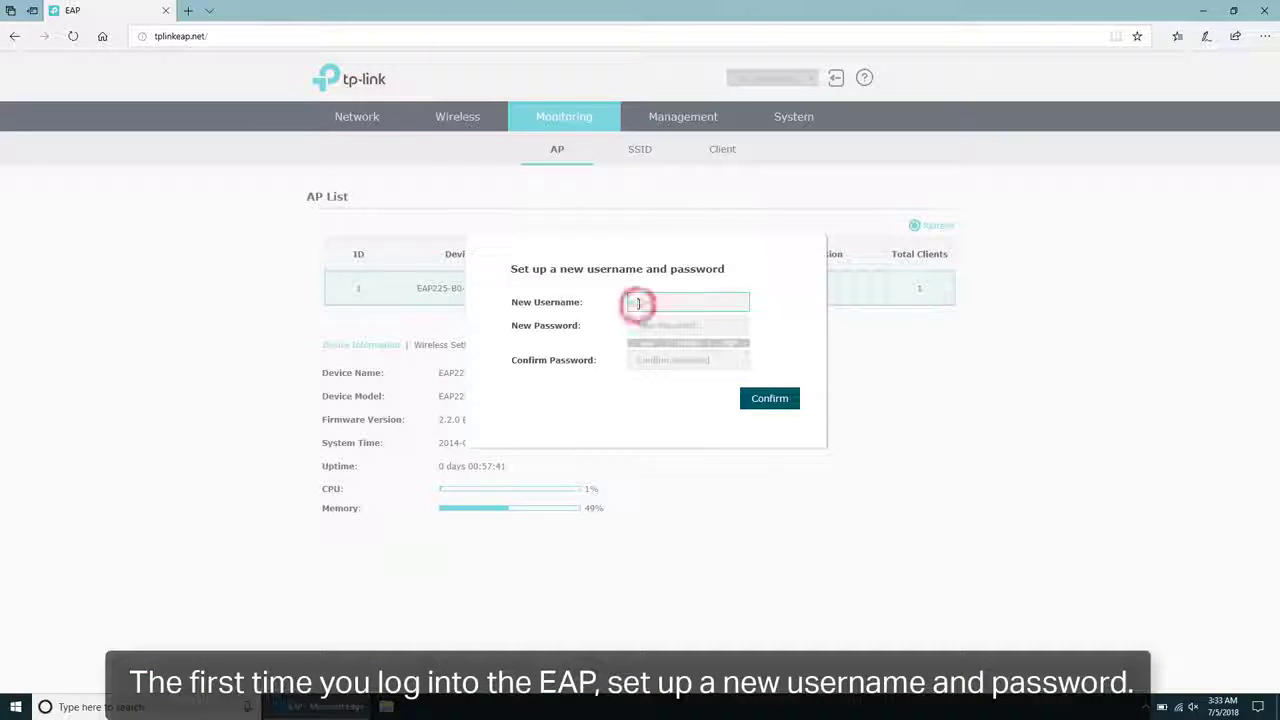
left_click(643, 324)
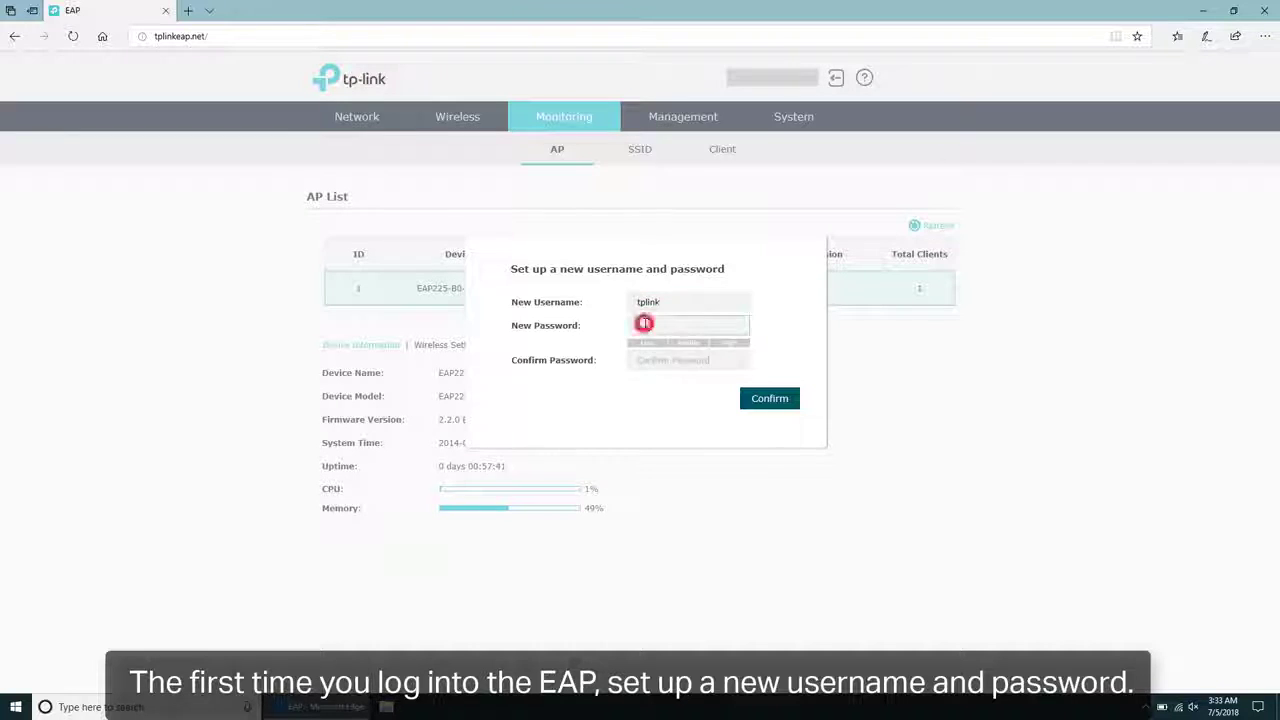
type("•••••••")
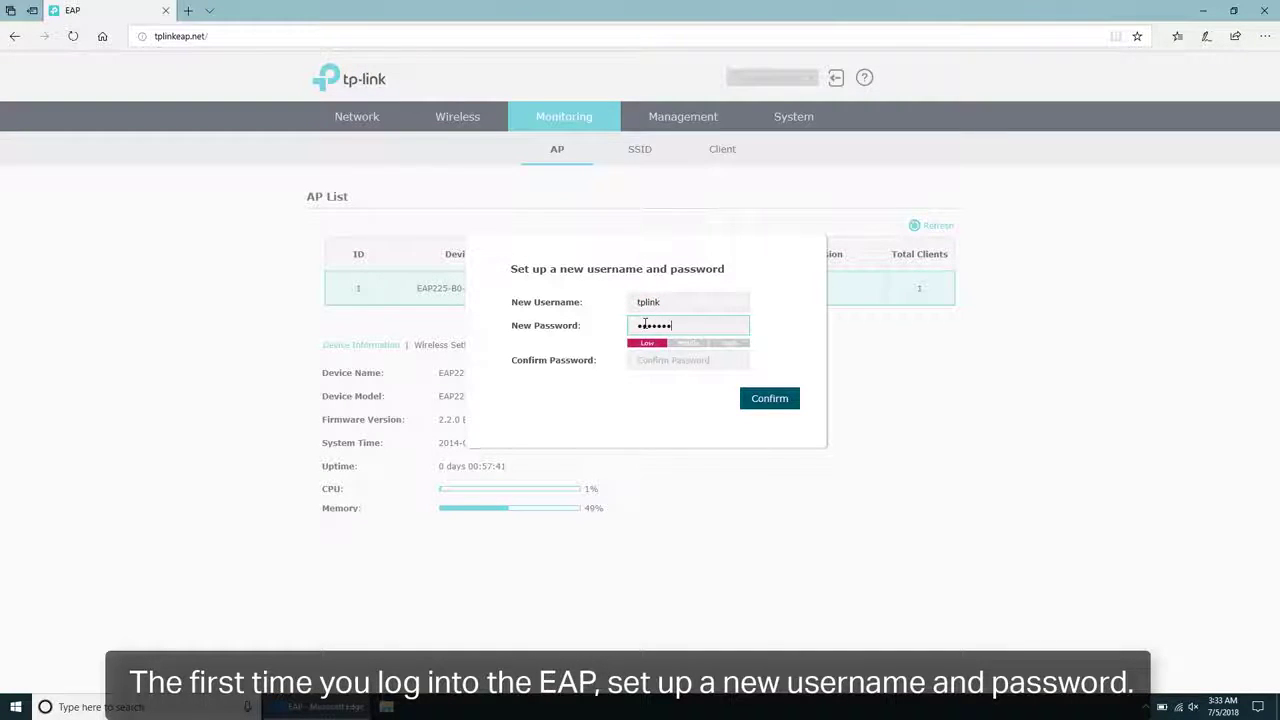
type("•••")
left_click(651, 362)
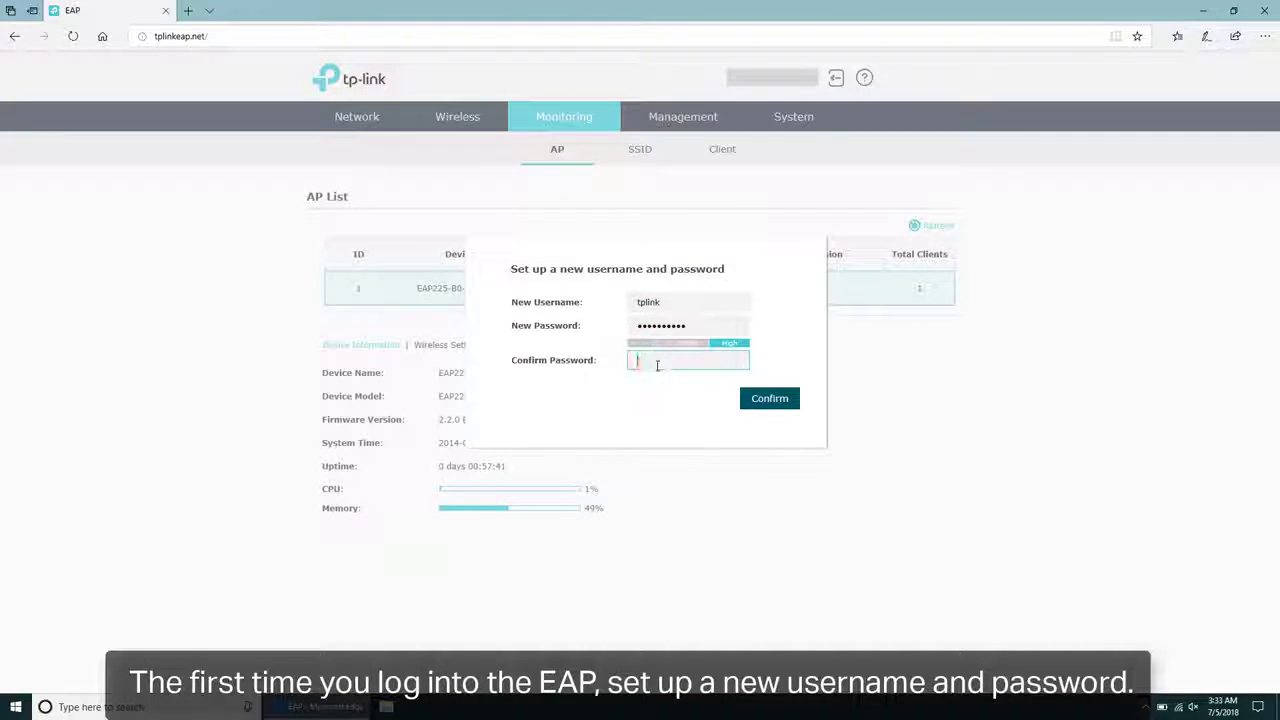
type("••••••••")
left_click(763, 400)
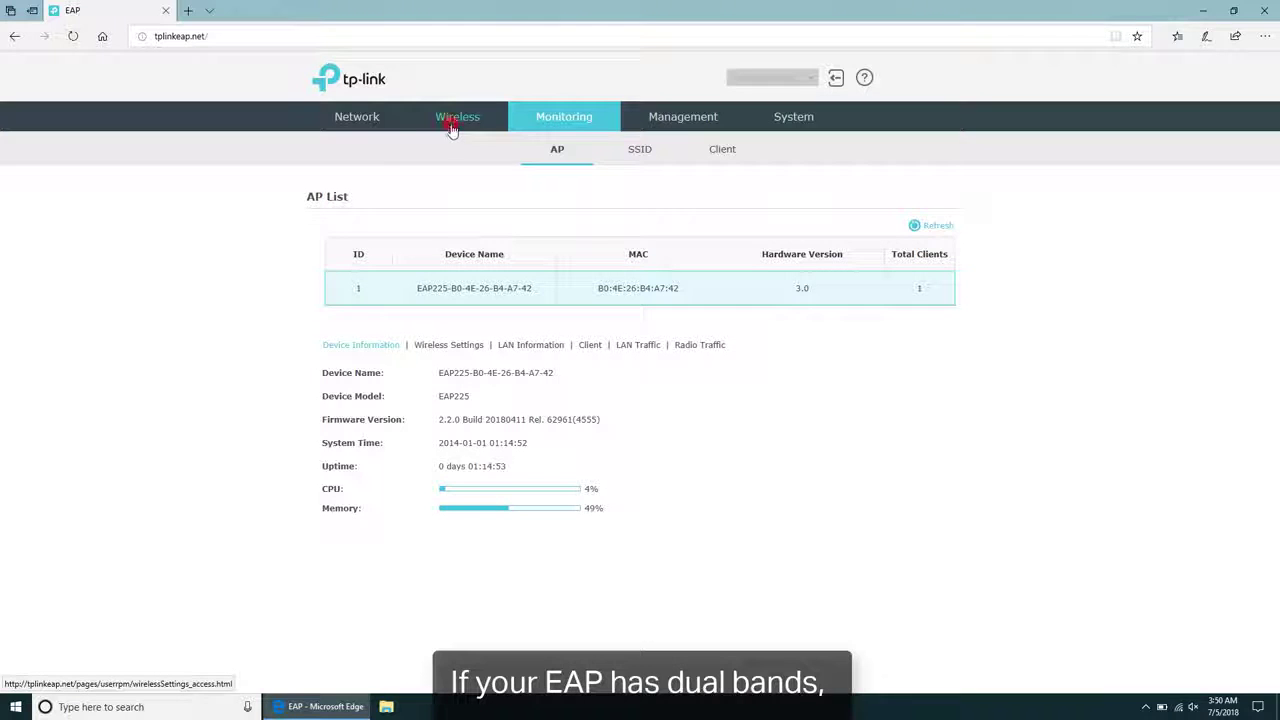
In Wireless Settings, edit the default 2.4GHz SSID and rename it to eap225
left_click(452, 122)
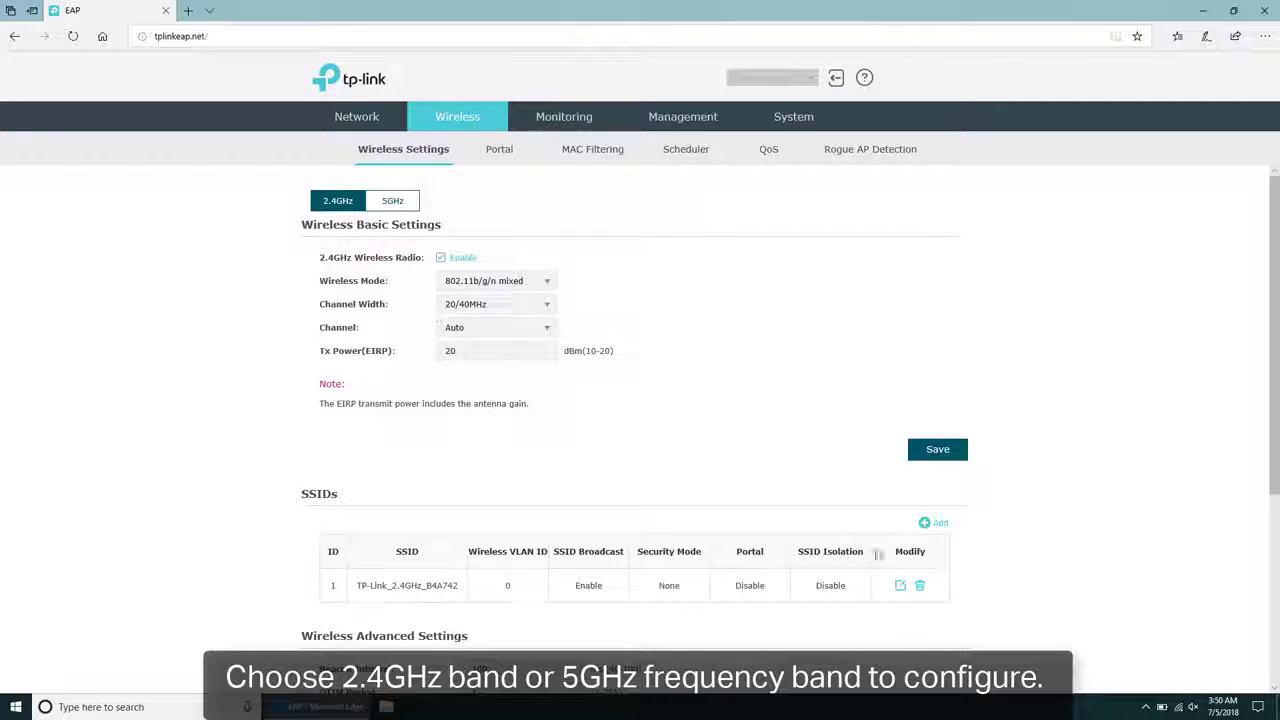
left_click(900, 585)
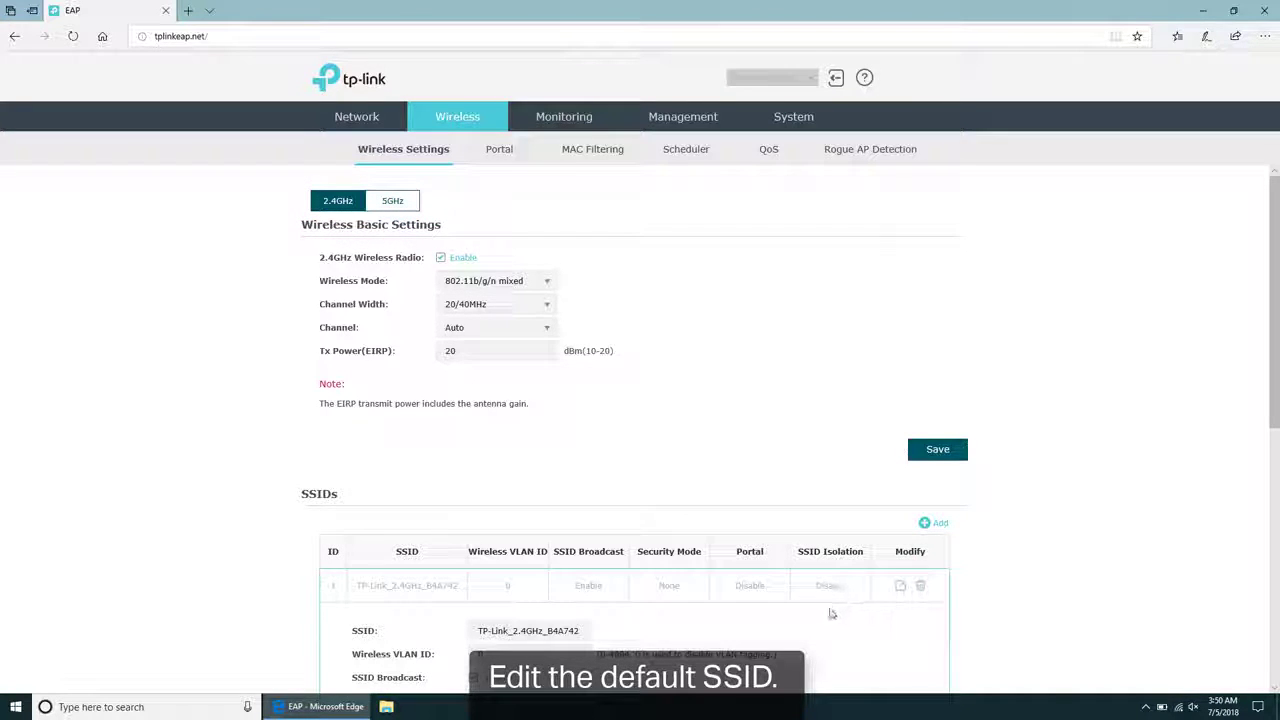
scroll(820, 629, "down", 2)
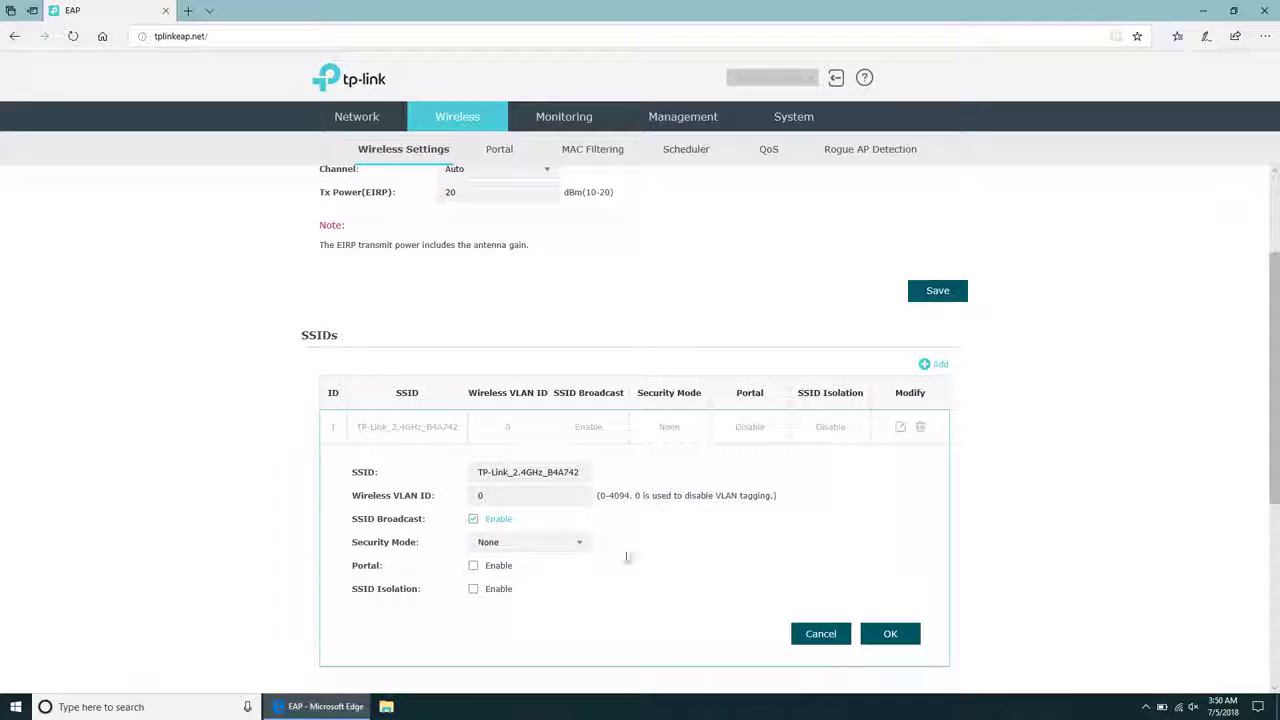
left_click(581, 471)
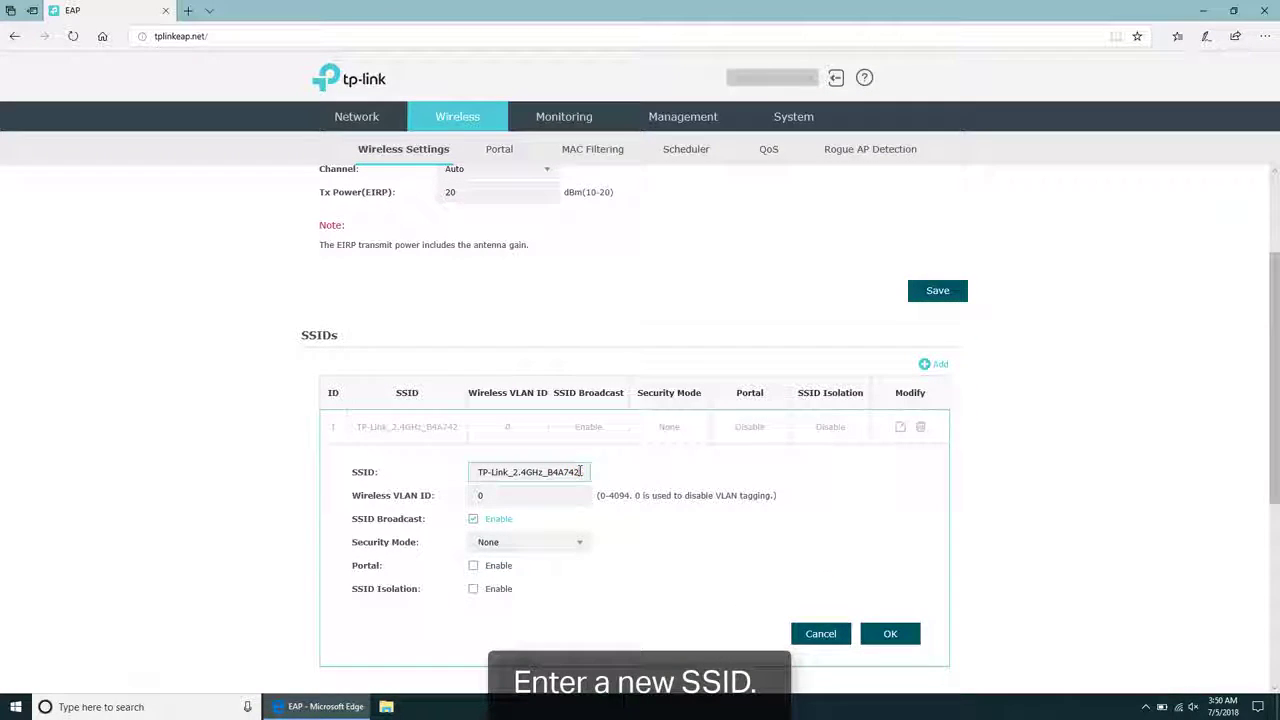
triple_click(581, 471)
key("BackSpace")
type("eap_")
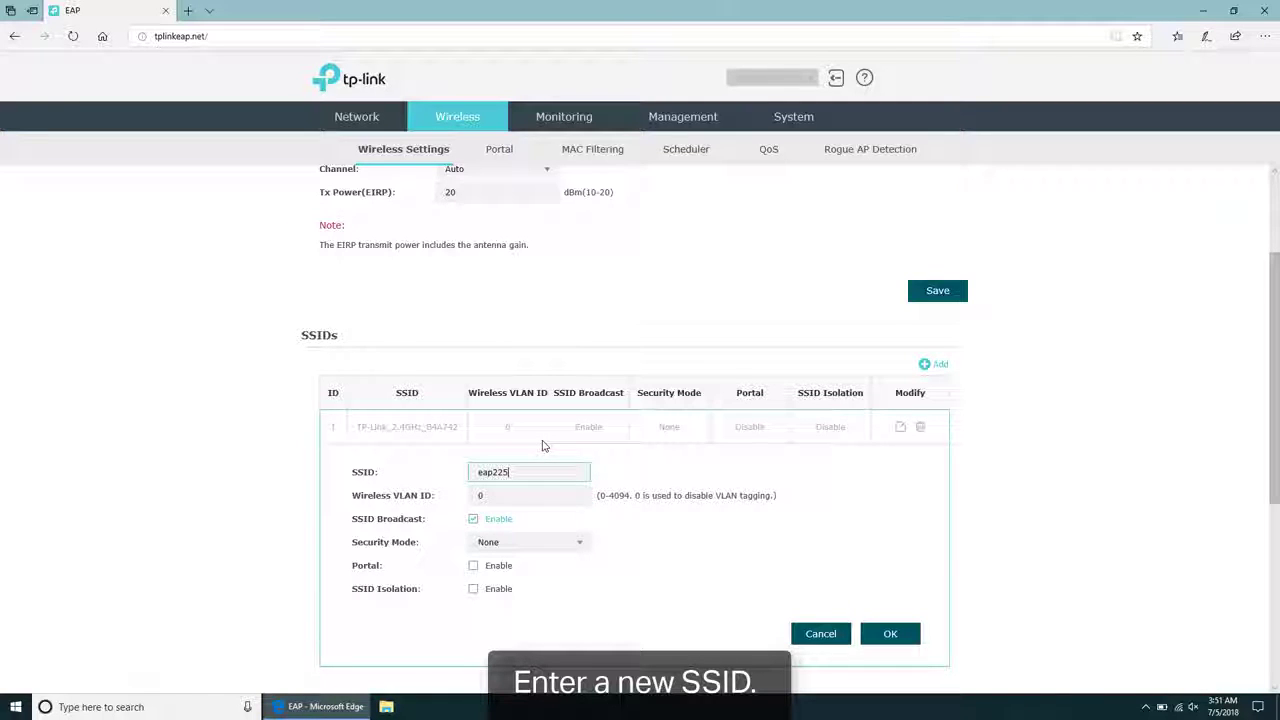
Set the SSID's security mode to WPA-PSK with a new wireless password and apply it
left_click(533, 543)
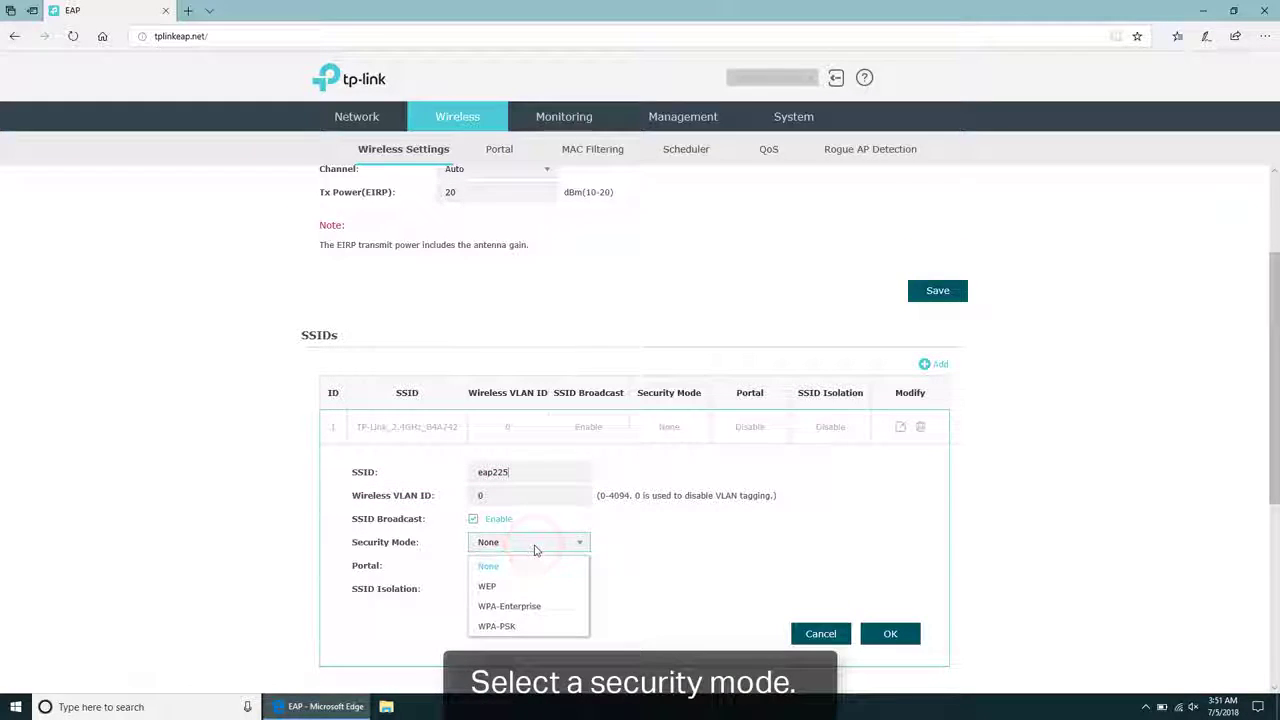
left_click(500, 626)
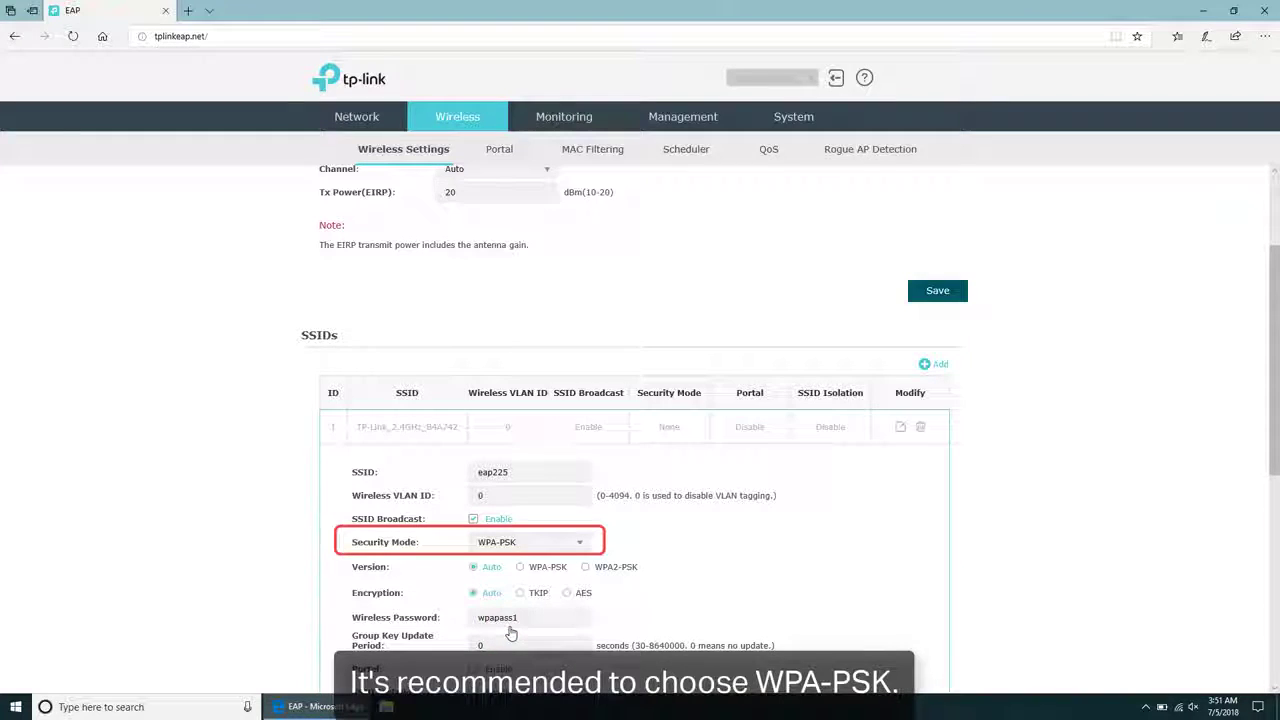
left_click(522, 619)
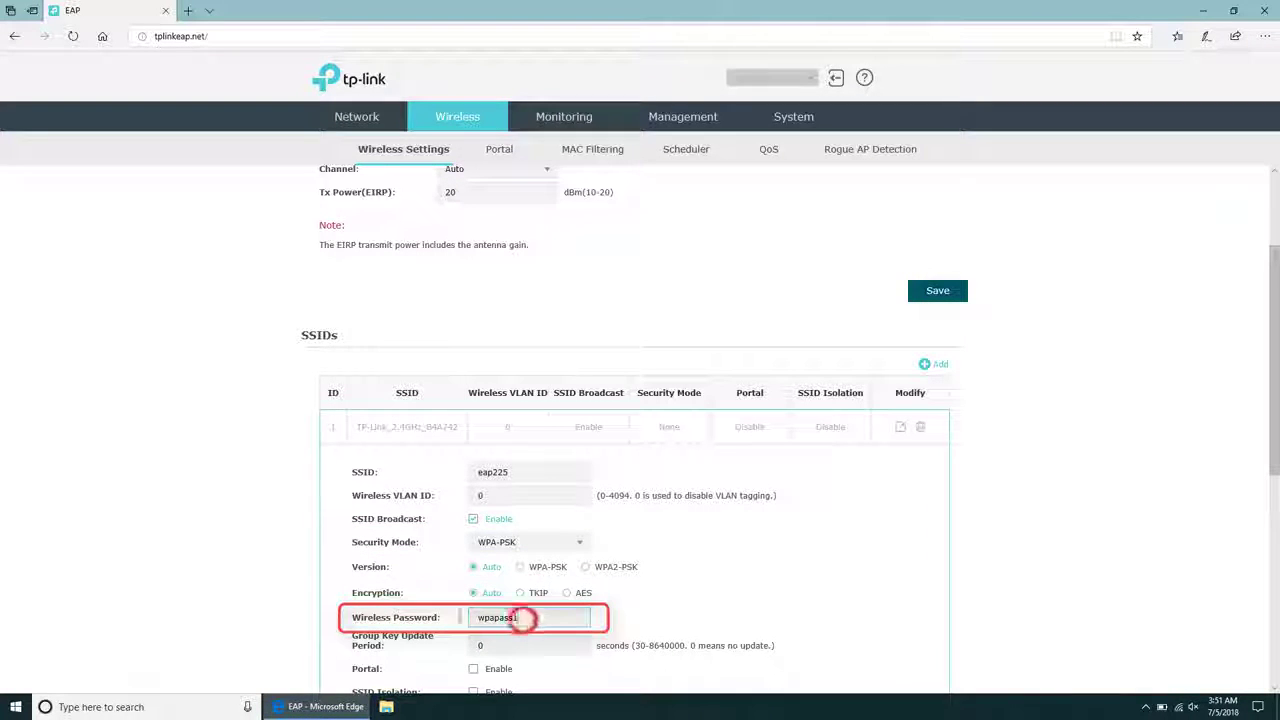
left_click_drag(522, 619, 438, 617)
key("BackSpace")
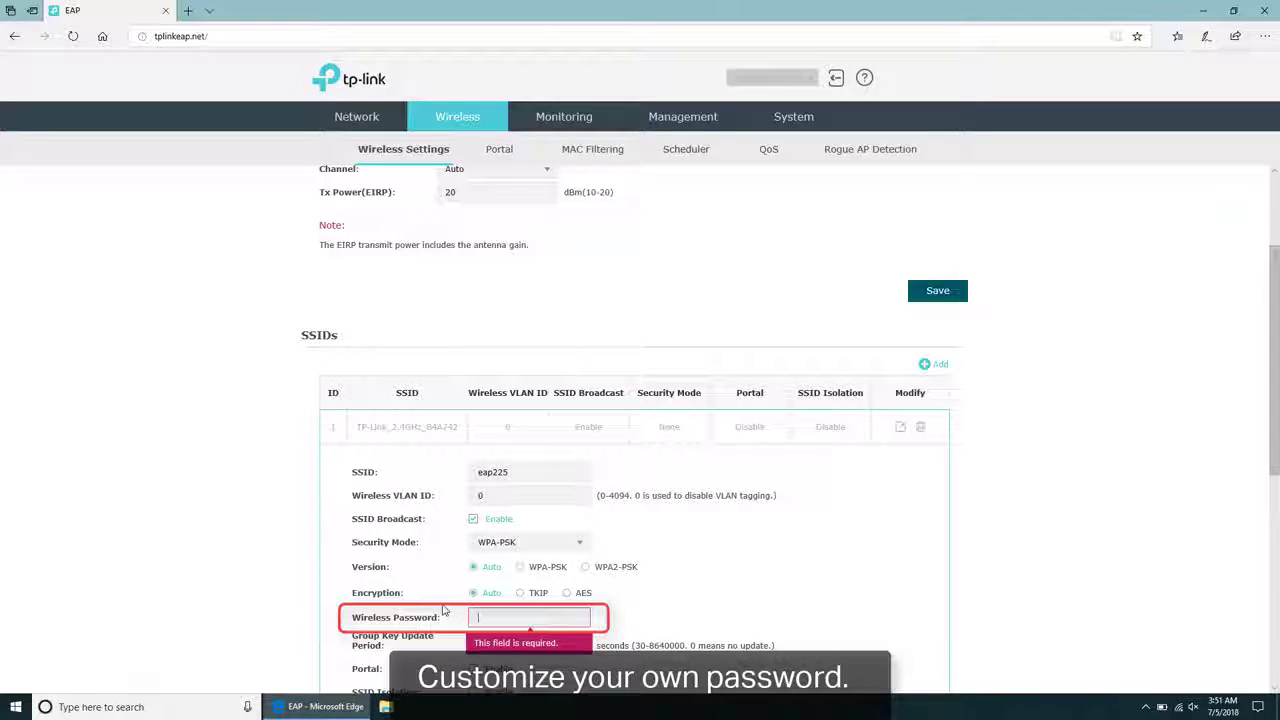
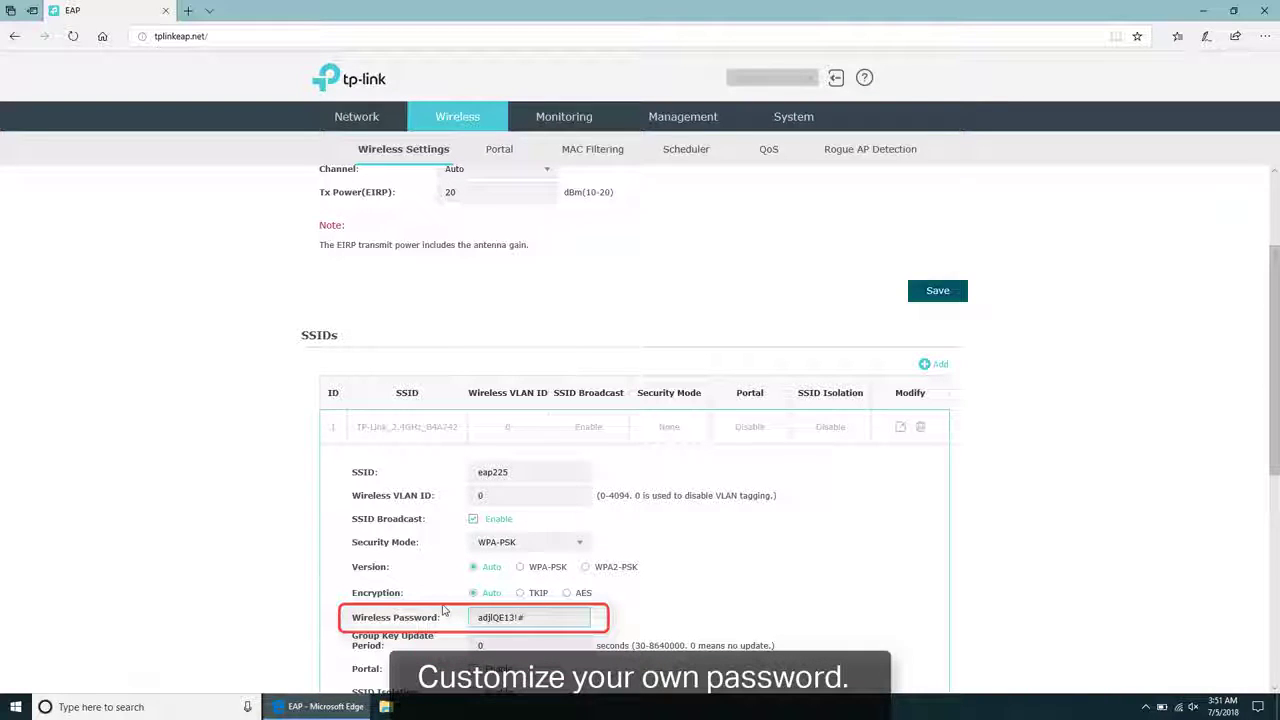
scroll(591, 574, "down", 2)
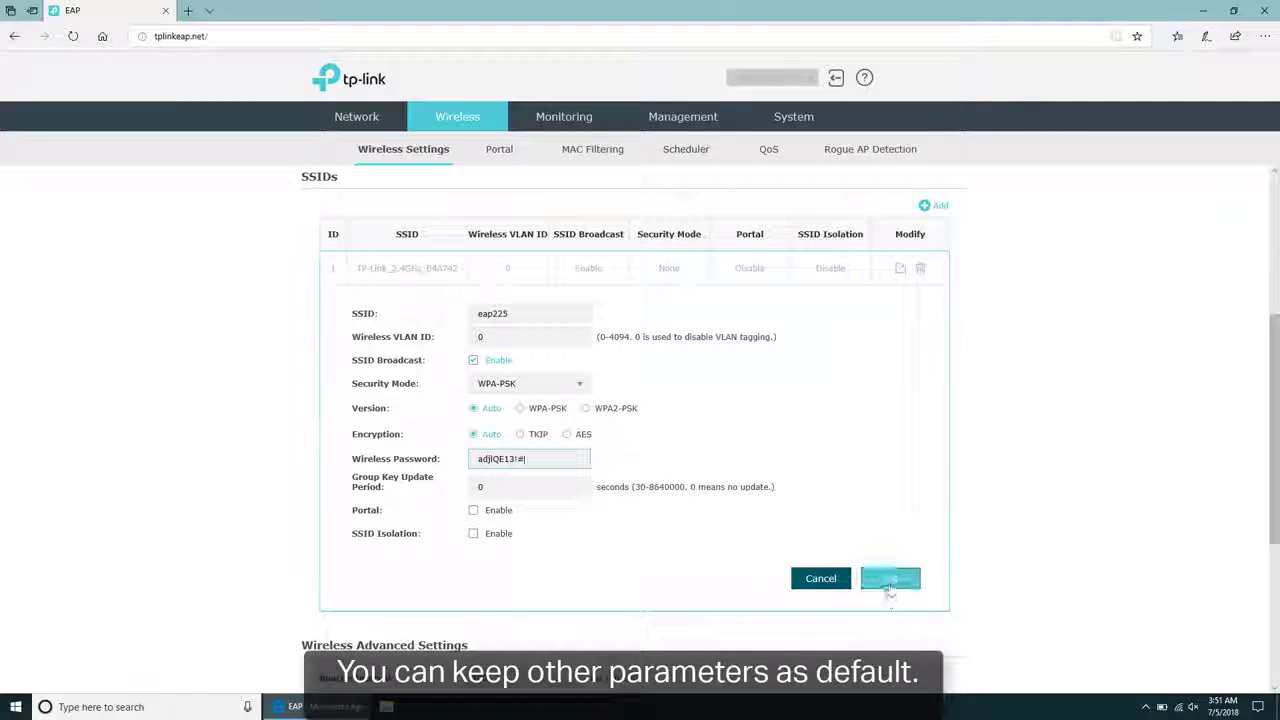
left_click(890, 580)
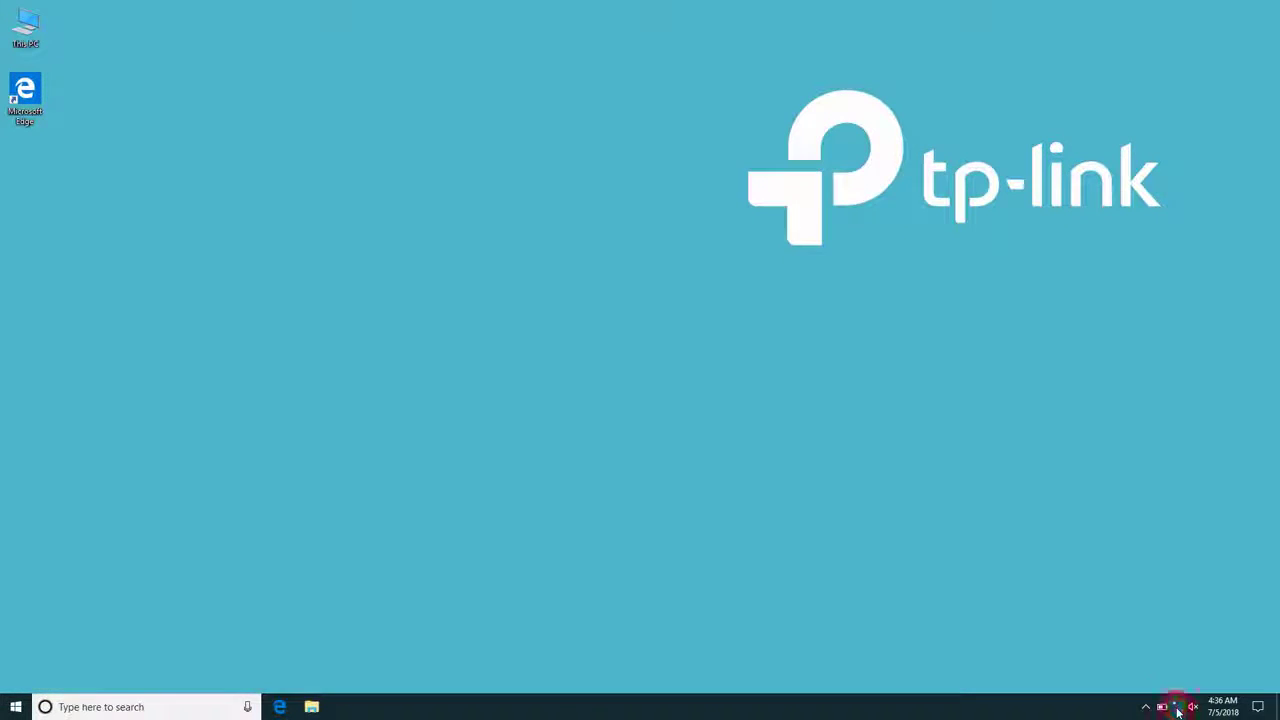
Connect to eap225 using the new wireless security key and allow the PC to be discoverable
left_click(1177, 708)
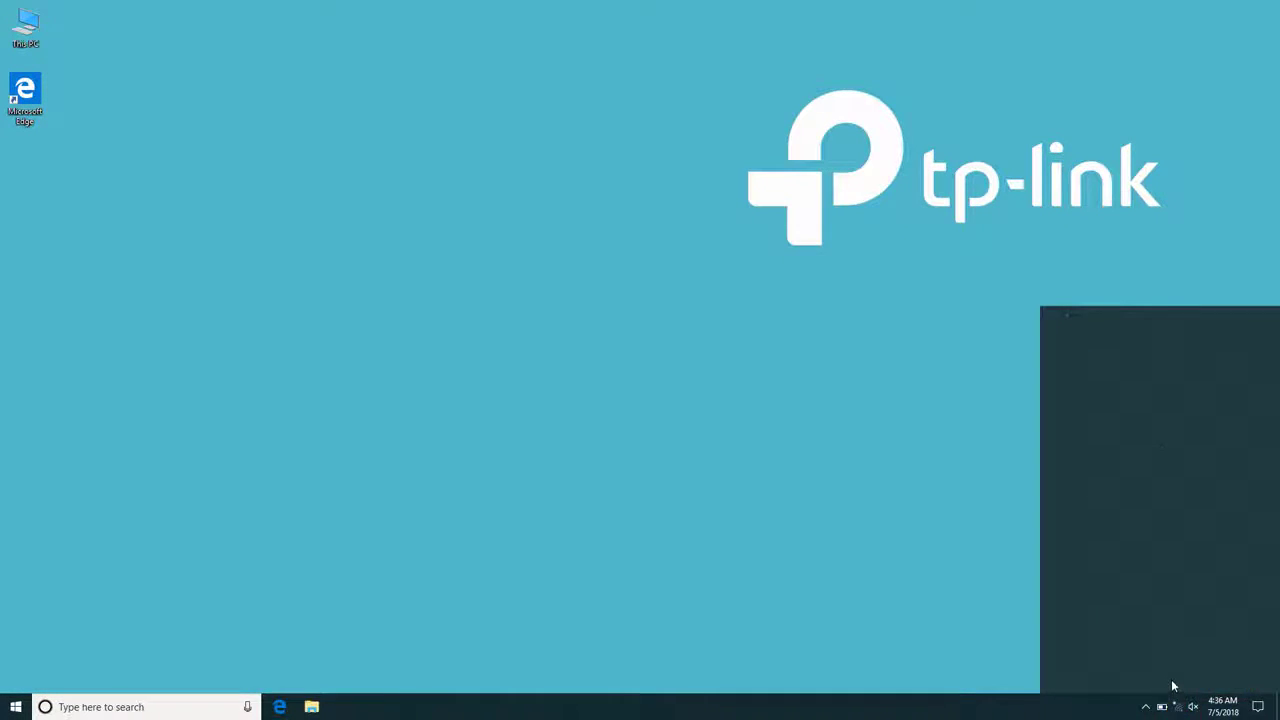
left_click(1112, 424)
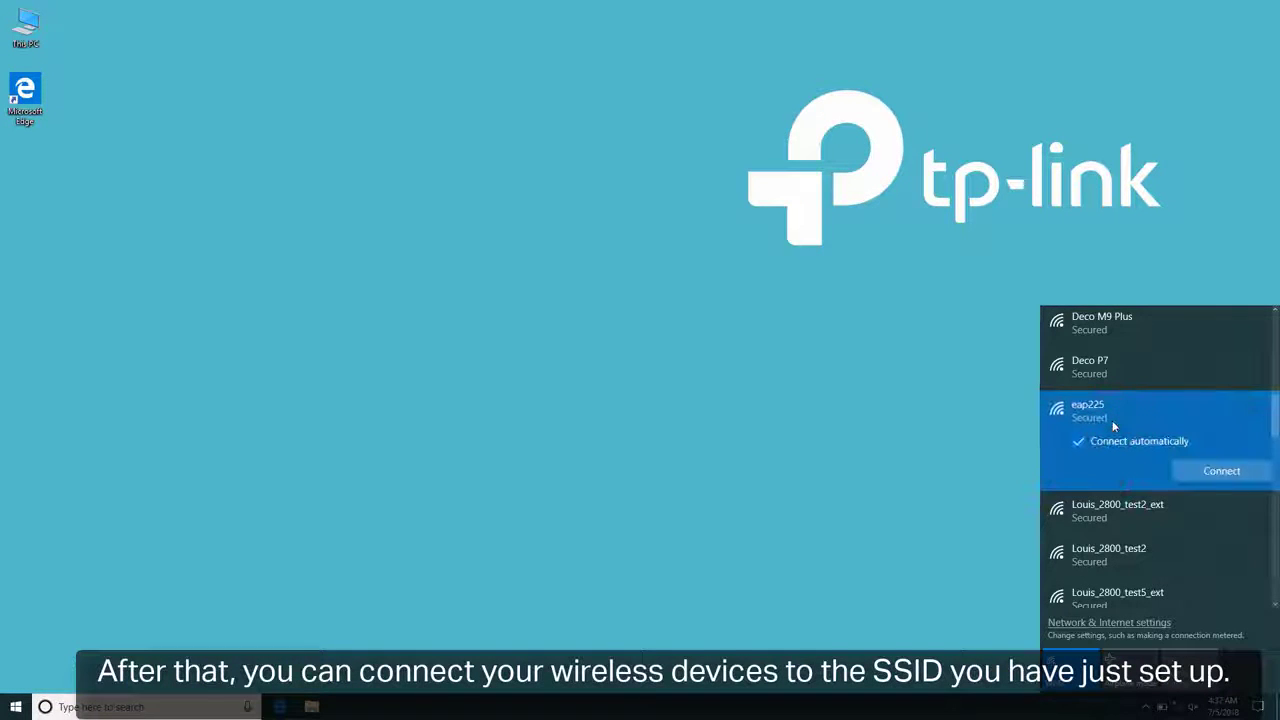
left_click(1197, 470)
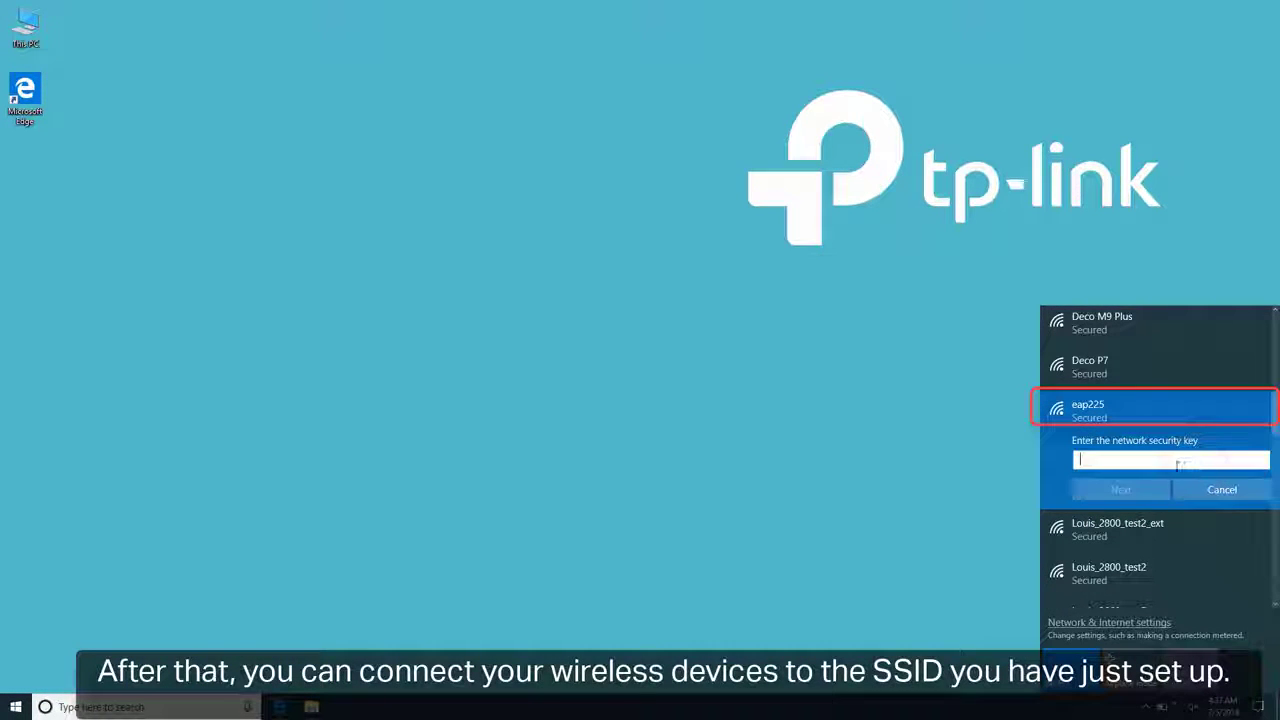
left_click(1172, 462)
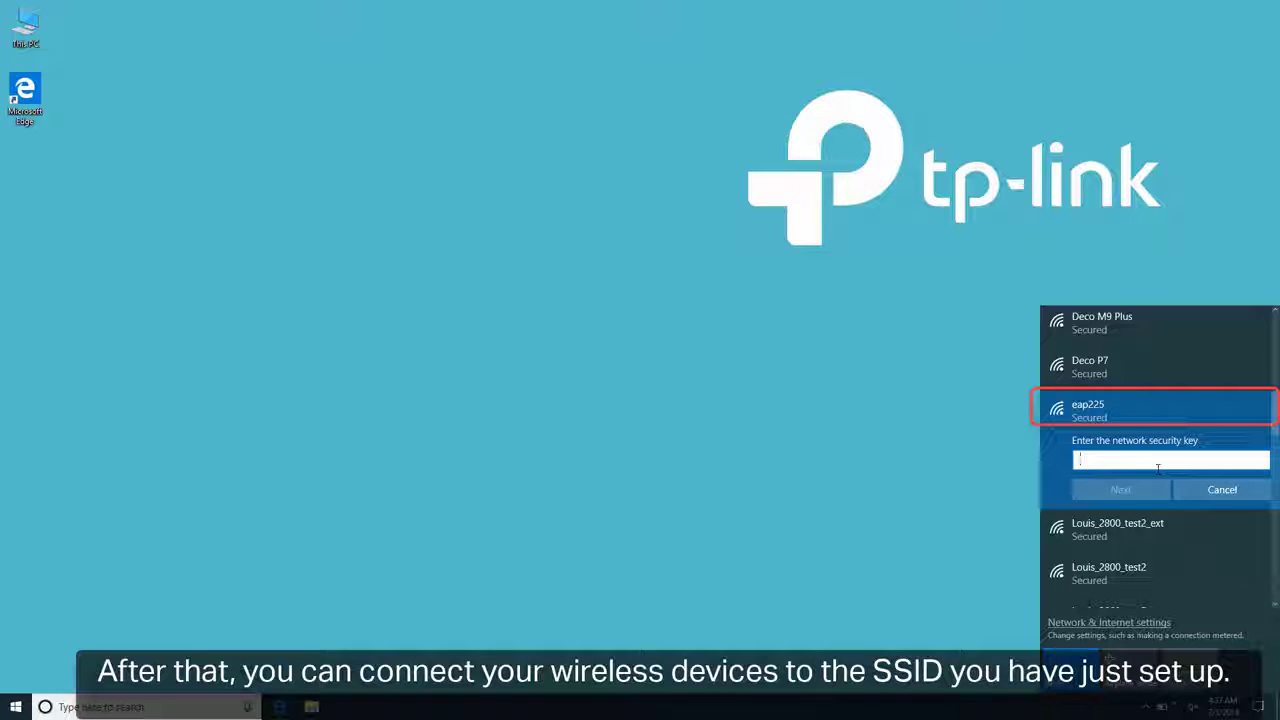
type("*********")
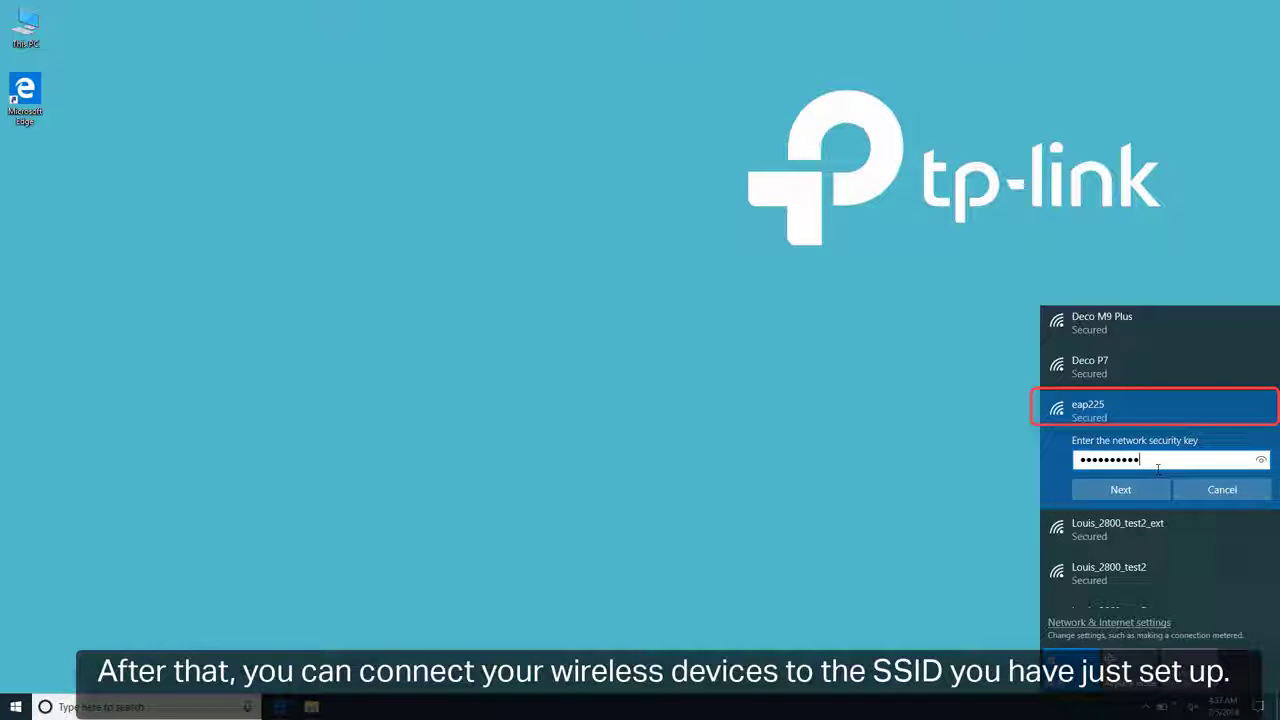
left_click(1262, 460)
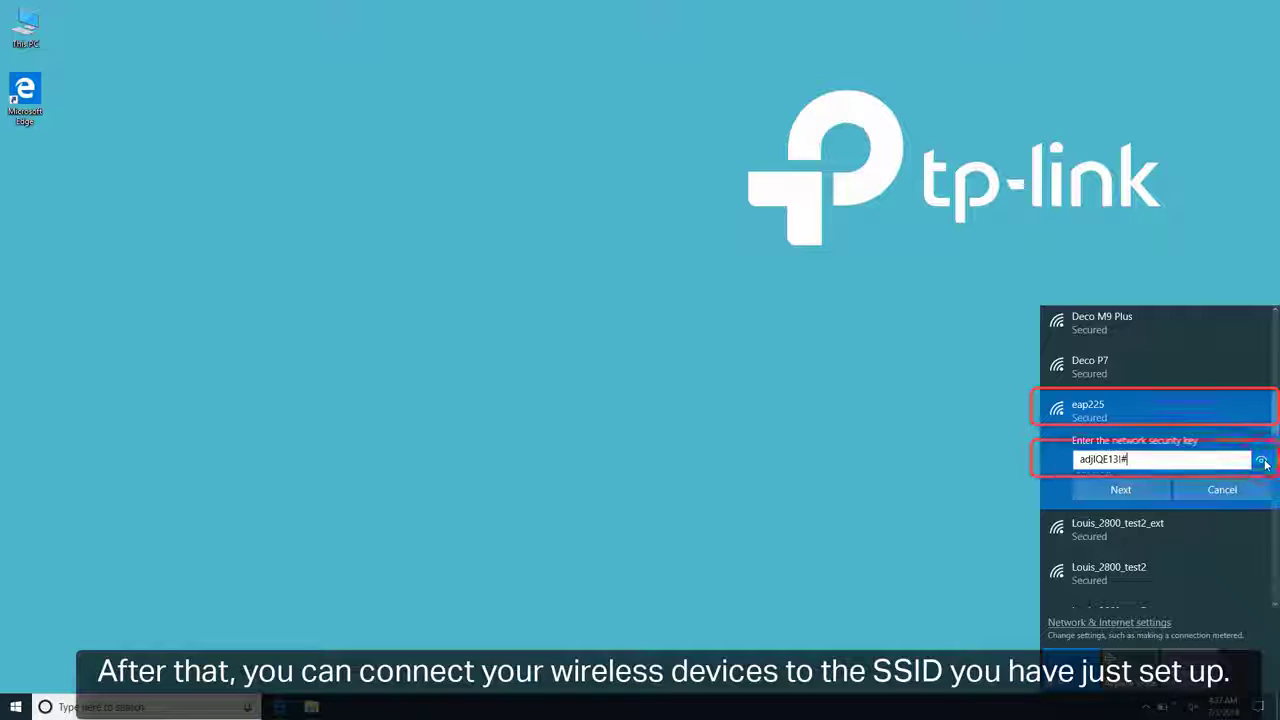
left_click(1124, 489)
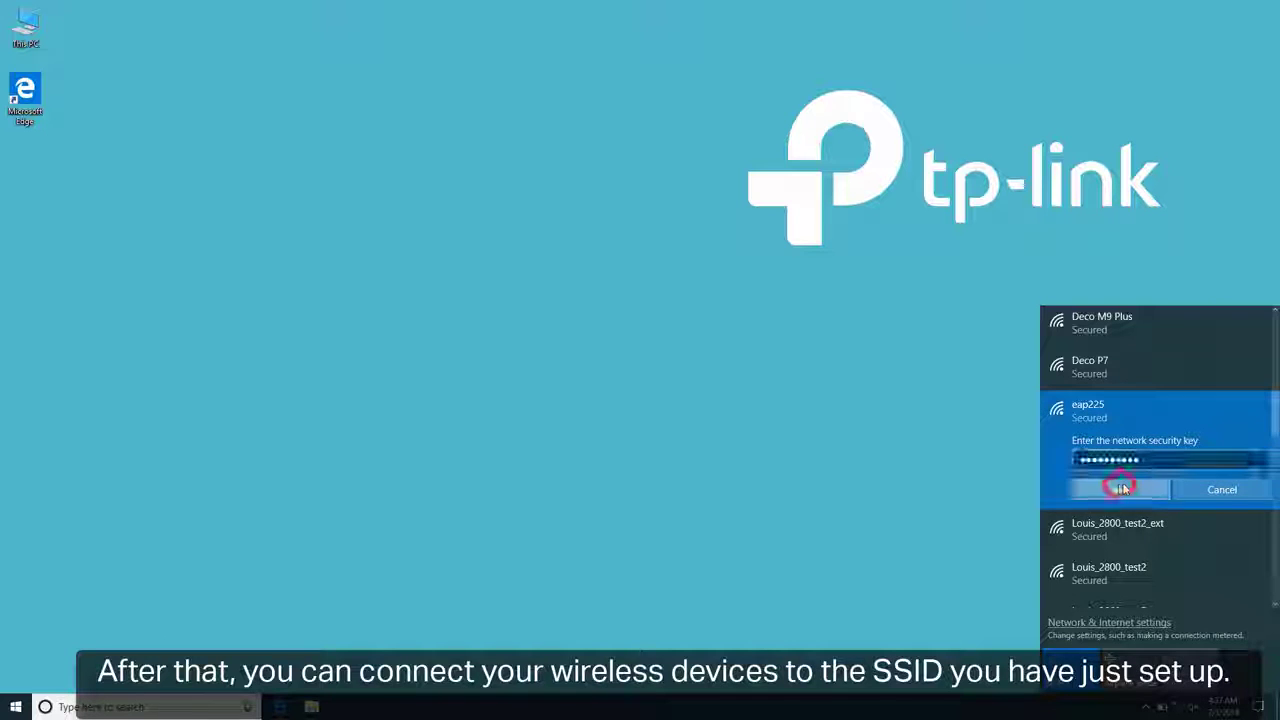
left_click(1121, 529)
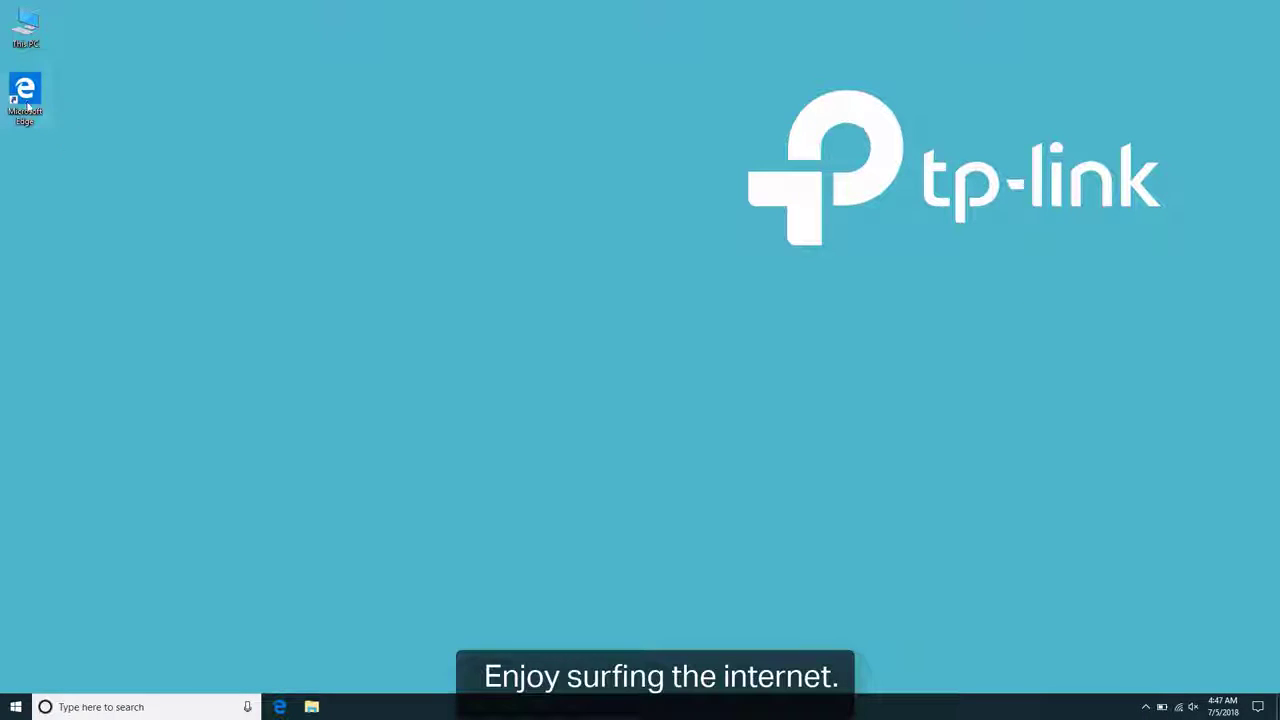
double_click(27, 105)
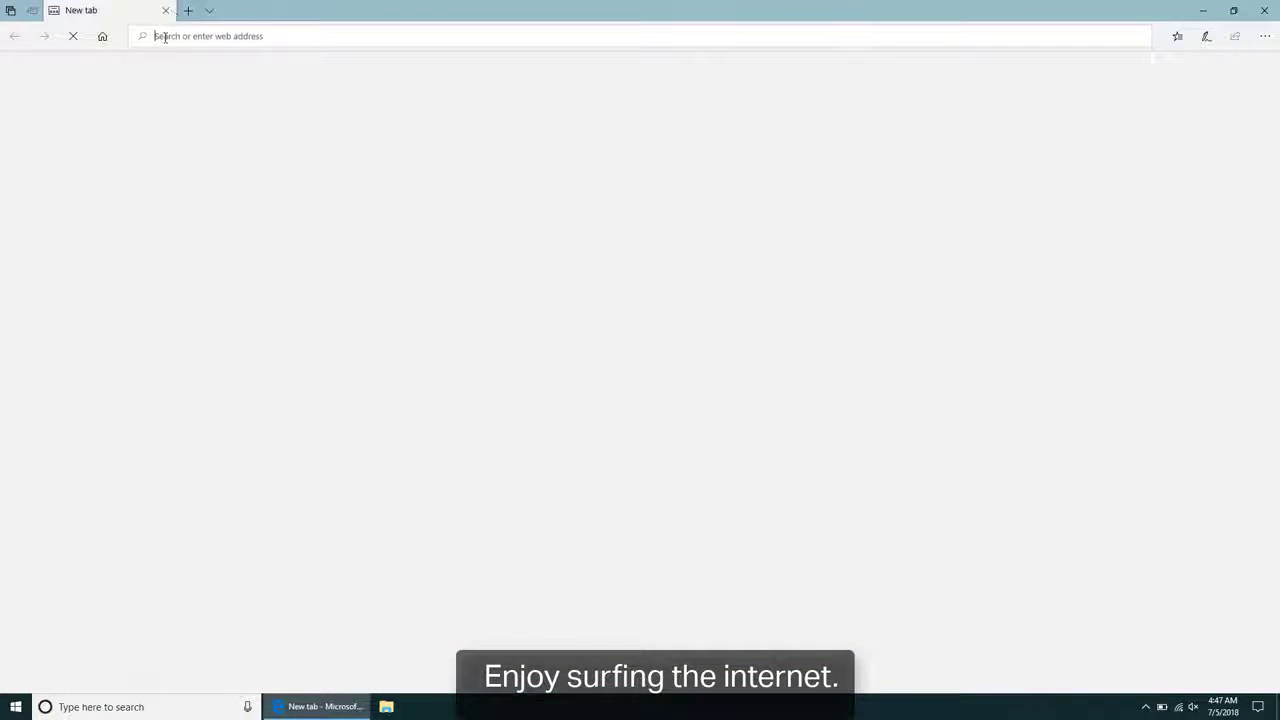
type("www.tp-li")
type("nk.com/us/support")
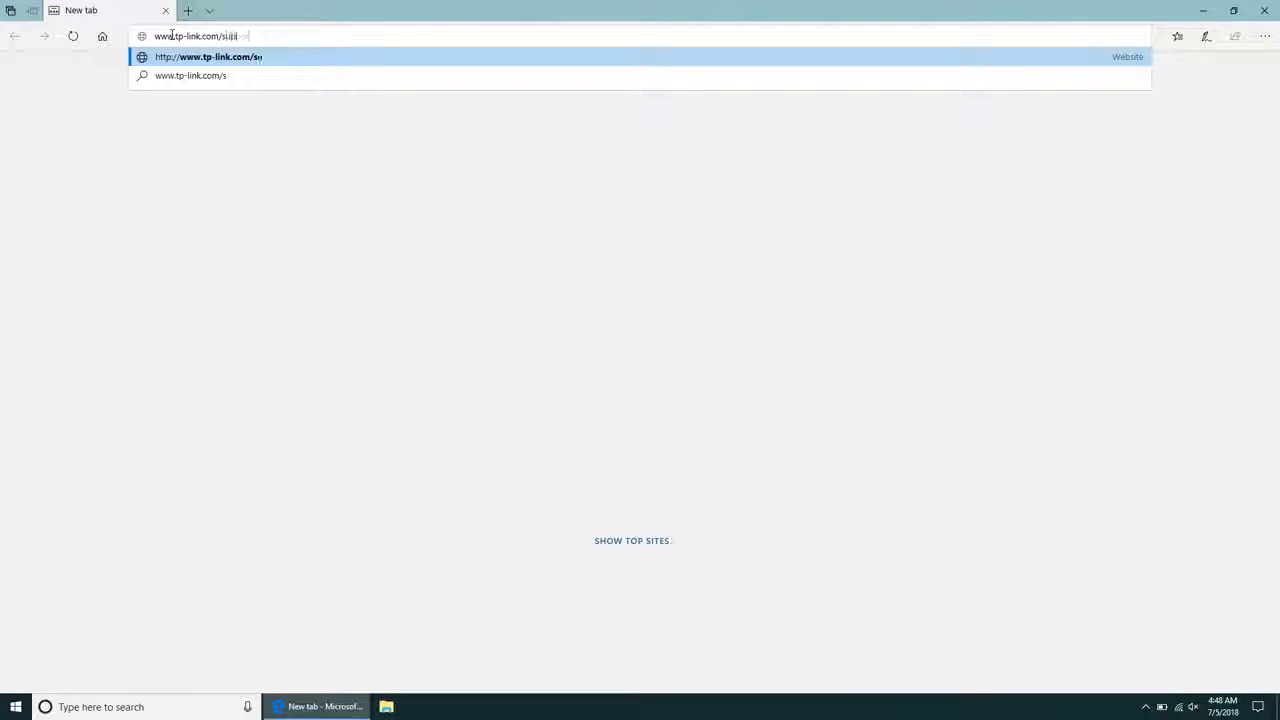
key("Return")
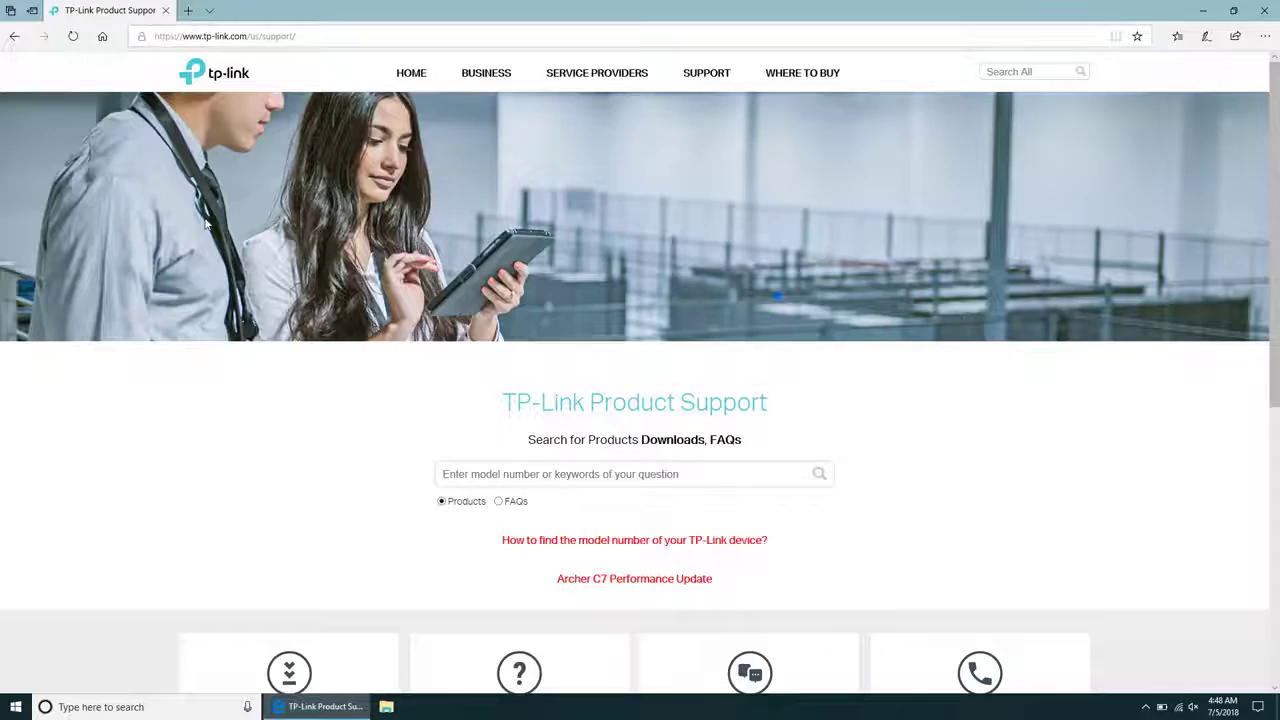